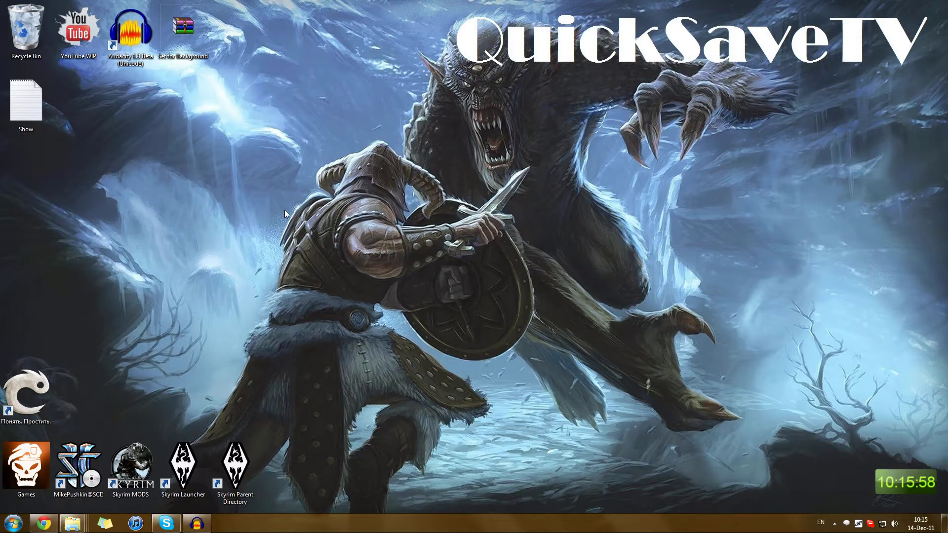
Open the Show text file on the desktop, review its listed tutorial topics, and minimize it
left_click_drag(283, 215, 20, 50)
double_click(39, 113)
left_click_drag(178, 11, 594, 17)
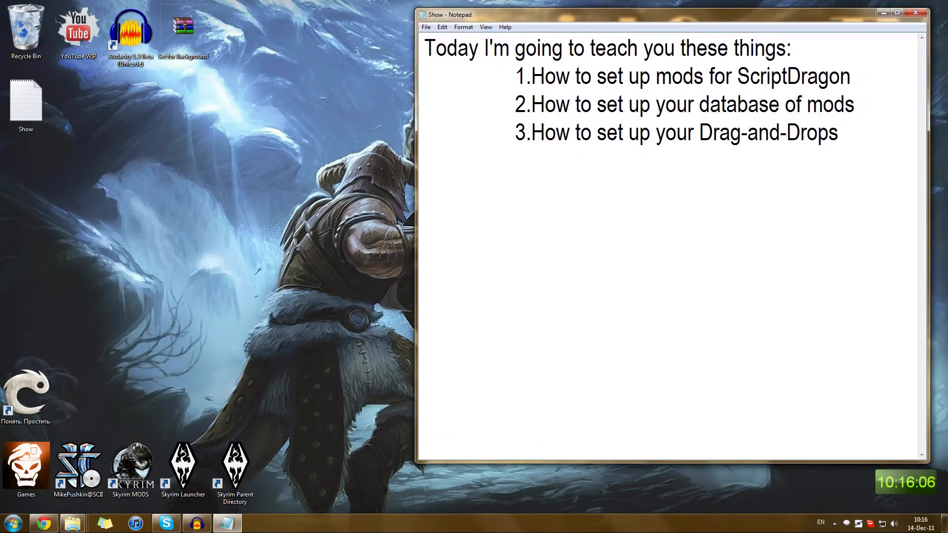
left_click_drag(531, 77, 850, 77)
left_click(850, 77)
left_click(883, 13)
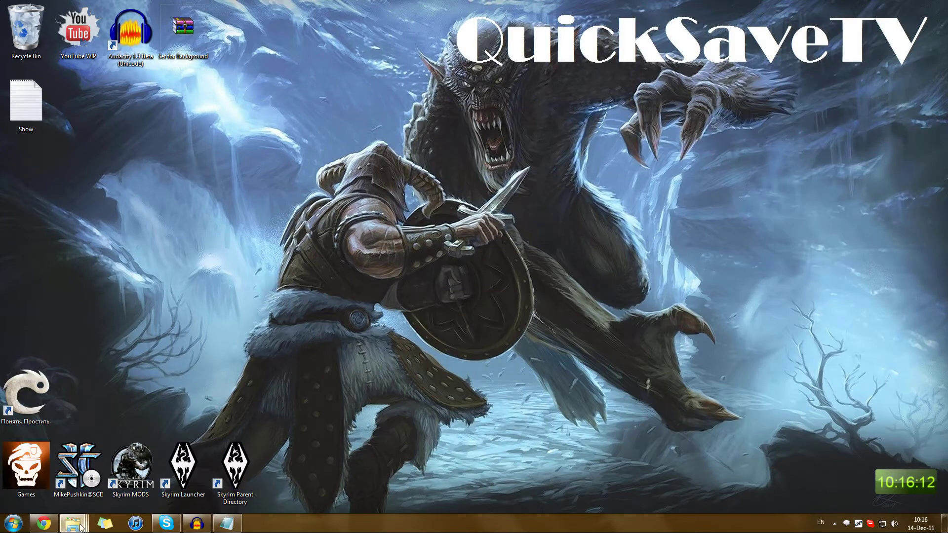
Bring up The Elder Scrolls V Skyrim's asi folder and inspect the enhancedperkpoints ASI file and its configuration file
mouse_move(73, 523)
left_click(293, 463)
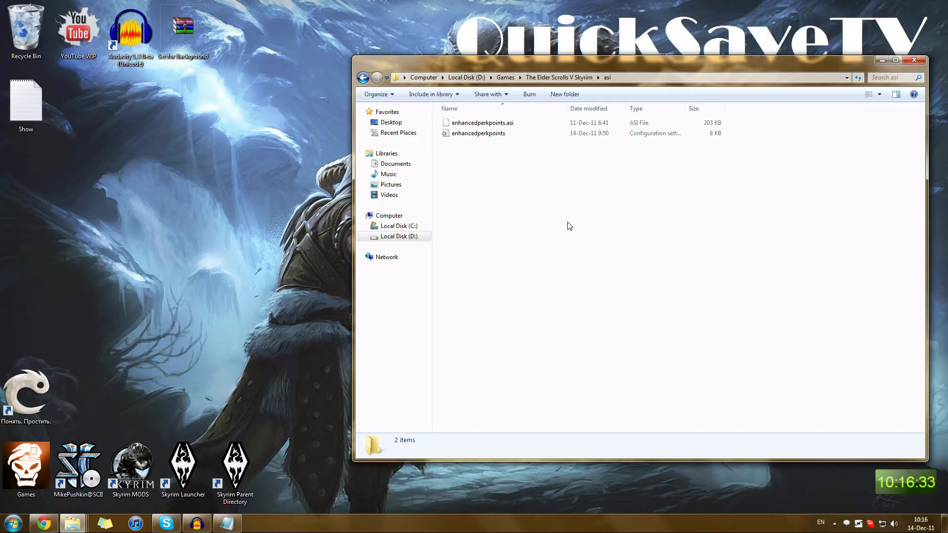
left_click_drag(556, 190, 539, 116)
left_click(567, 158)
left_click_drag(567, 163, 514, 114)
left_click(543, 215)
left_click(454, 125)
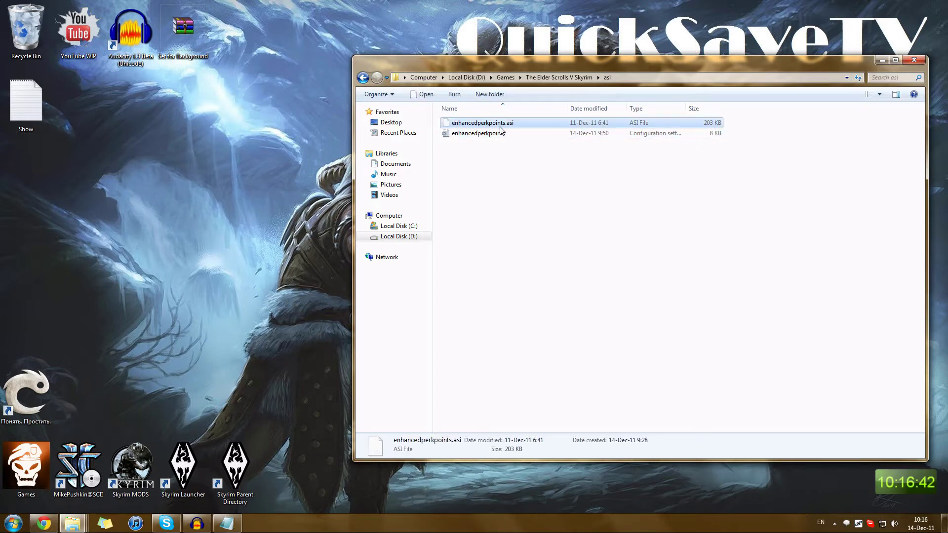
left_click(512, 151)
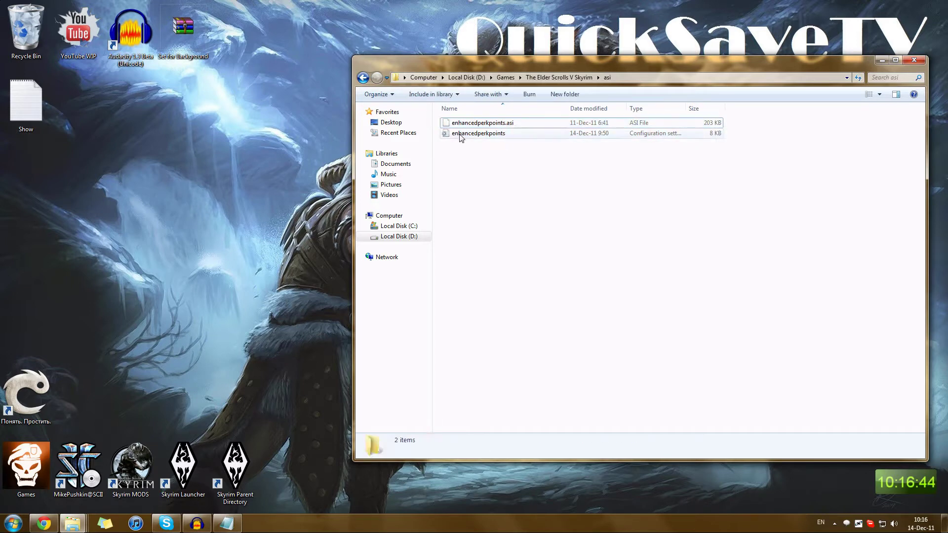
left_click(485, 136)
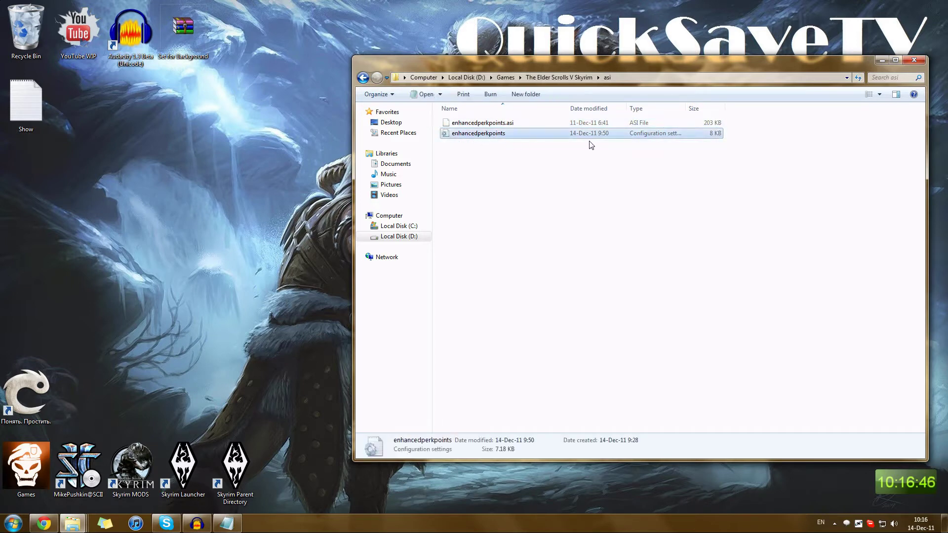
left_click(634, 147)
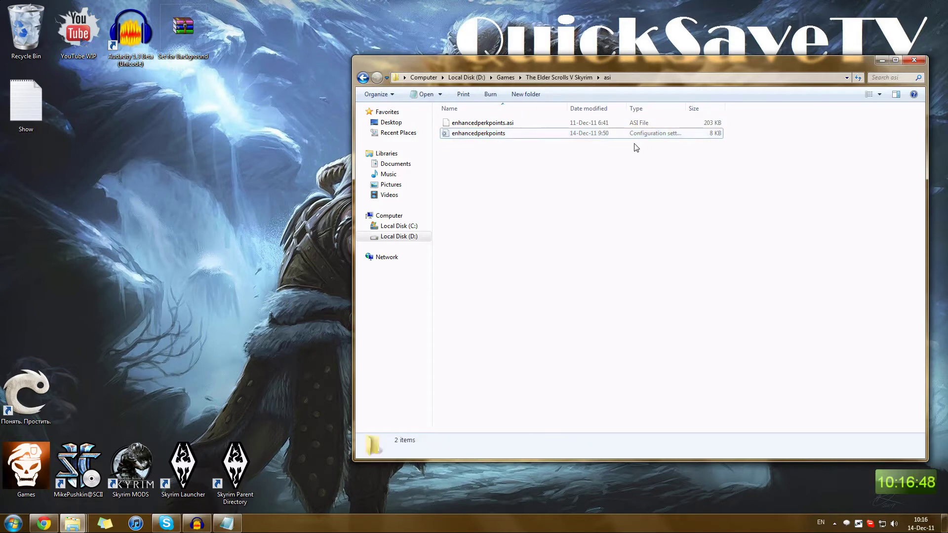
Open the enhancedperkpoints configuration settings file and set the text editor's font size to 16
double_click(544, 132)
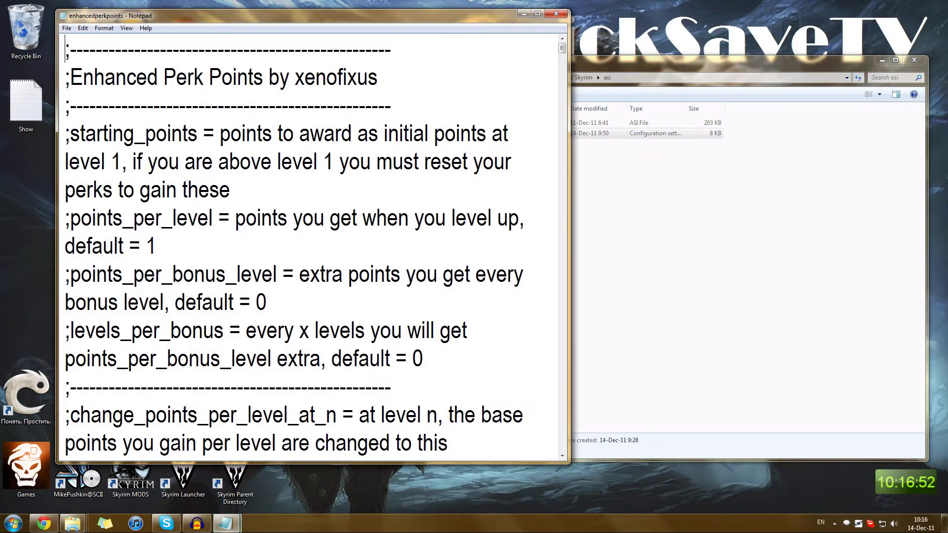
left_click_drag(395, 17, 673, 14)
left_click(383, 25)
left_click(395, 47)
key("Tab")
key("Tab")
type("16")
key("Return")
left_click_drag(653, 186, 415, 334)
left_click(479, 235)
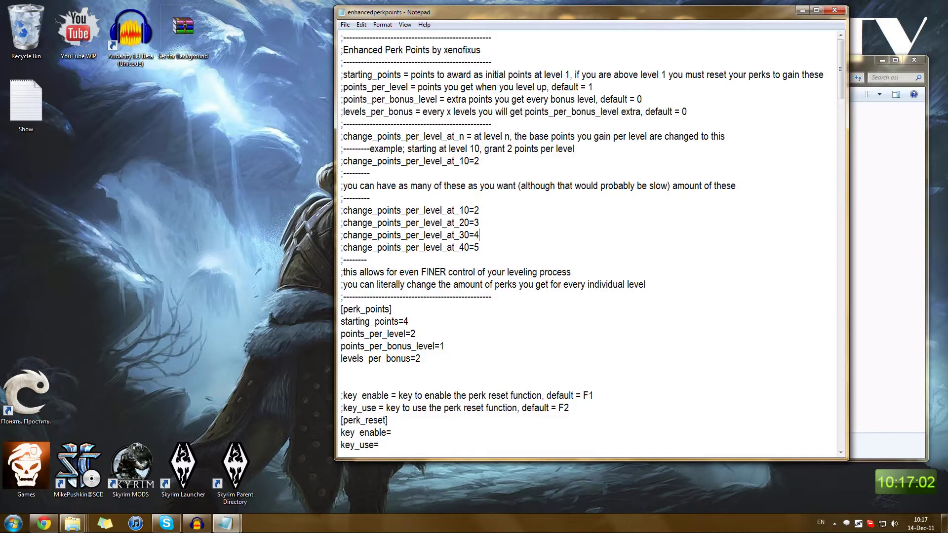
Examine the change_points_per_level example lines and the perk_points settings below them
left_click_drag(340, 210, 480, 235)
left_click_drag(481, 257, 469, 210)
left_click_drag(370, 198, 421, 296)
left_click(480, 248)
scroll(480, 248, "down", 2)
left_click(420, 284)
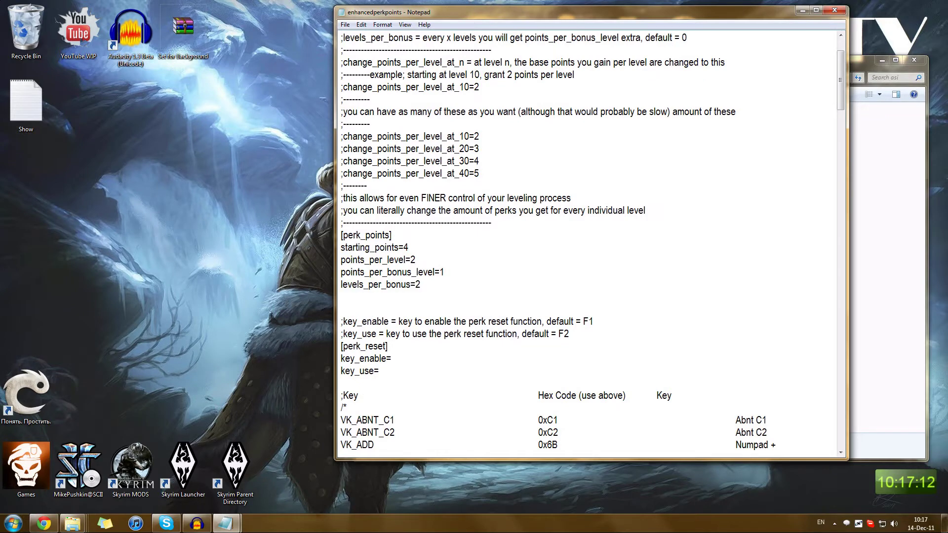
scroll(587, 242, "up", 2)
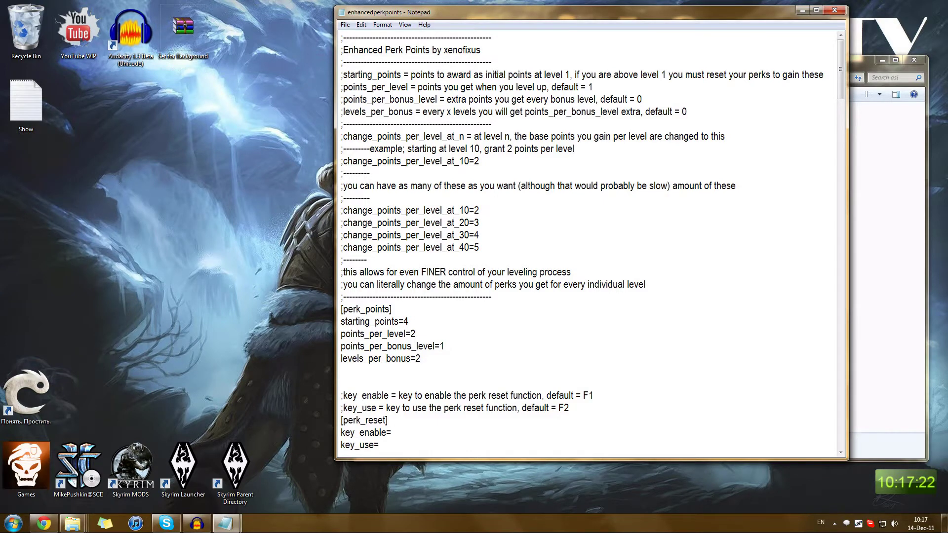
left_click_drag(442, 9, 463, 9)
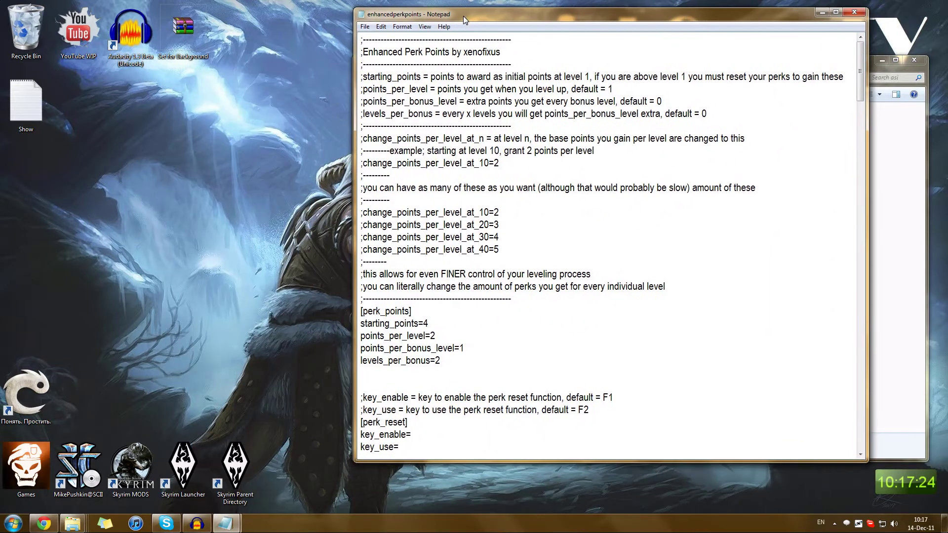
Read through the semicolon-prefixed comment lines that explain the perk point options at the start of the file
left_click_drag(361, 77, 646, 114)
mouse_move(360, 40)
left_mouse_down()
mouse_move(499, 212)
mouse_move(510, 299)
mouse_move(361, 274)
mouse_move(361, 40)
left_mouse_up()
left_click(455, 274)
left_click_drag(360, 39, 363, 51)
left_click(362, 52)
key("Down")
key("Down")
key("Down")
key("Down")
key("Down")
key("Down")
key("Down")
key("Down")
key("Down")
key("Down")
key("Down")
left_click_drag(360, 311, 412, 311)
left_click(411, 311)
left_click(411, 311)
type("[]")
key("BackSpace")
key("BackSpace")
Examine the comments explaining the key_enable and key_use options of the perk_reset section
scroll(360, 324, "down", 4)
left_click_drag(361, 250, 361, 310)
left_click(361, 310)
left_click_drag(422, 249, 615, 249)
left_click_drag(590, 261, 409, 274)
left_click(361, 274)
In the perk_reset section, set key_enable to 0x12 and key_use to 0x16
left_click_drag(360, 299, 399, 298)
left_click(411, 287)
left_click(399, 299)
type("0x12")
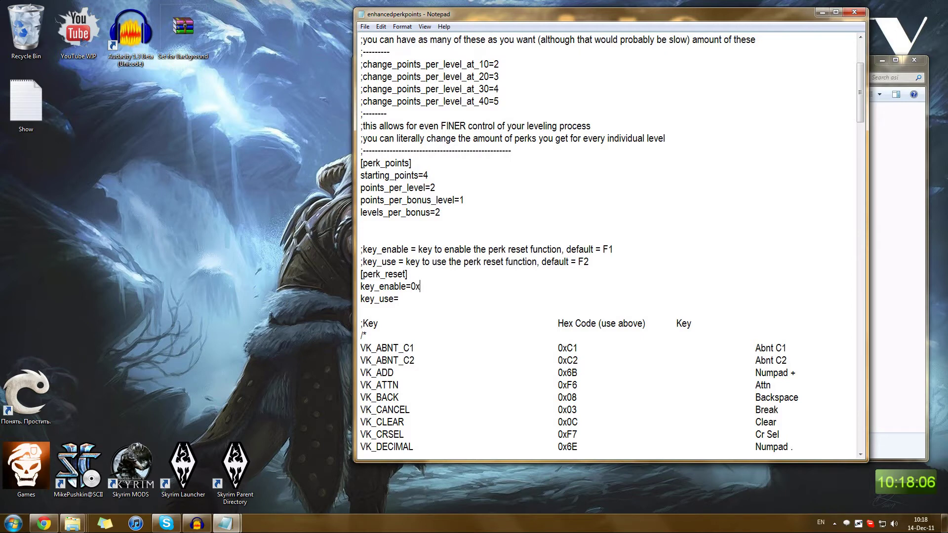
type("0x16")
Browse the table of keys and their hex codes below the perk_reset section
scroll(612, 242, "down", 17)
scroll(612, 242, "up", 13)
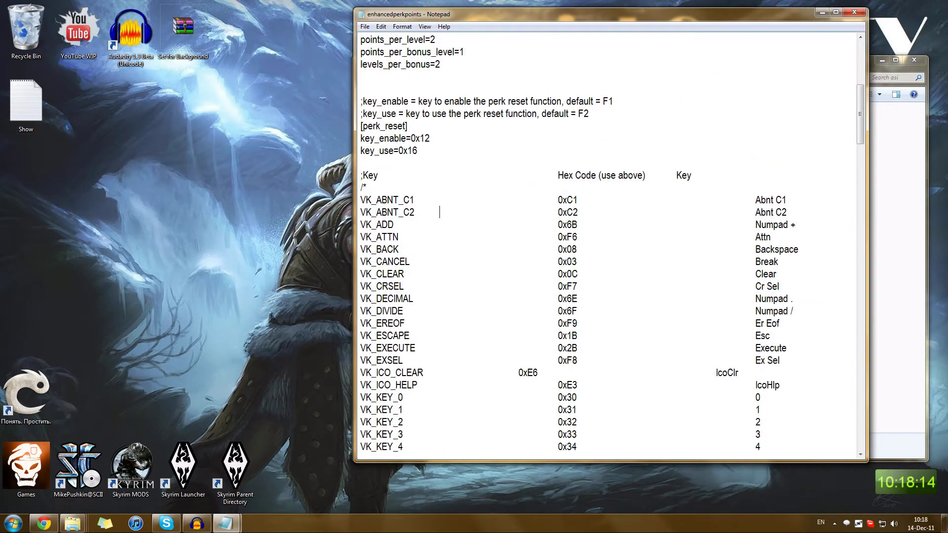
left_click_drag(360, 163, 770, 236)
left_click(691, 176)
left_click_drag(360, 150, 677, 213)
left_click(676, 188)
left_click_drag(859, 134, 859, 401)
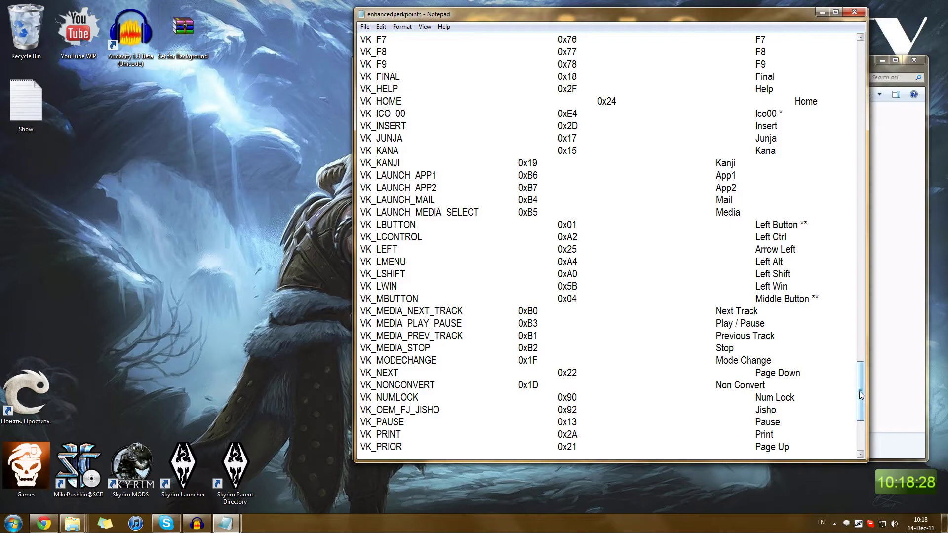
left_click_drag(859, 393, 861, 119)
Find "scroll" in the key table and copy the Scroll Lock hex code 0x91 over the key_enable value
key("ctrl+f")
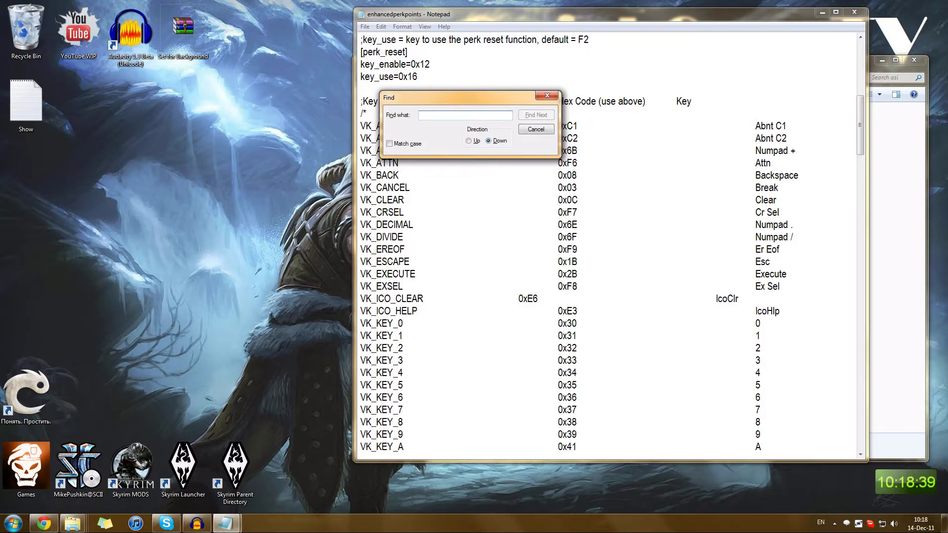
type("scroll")
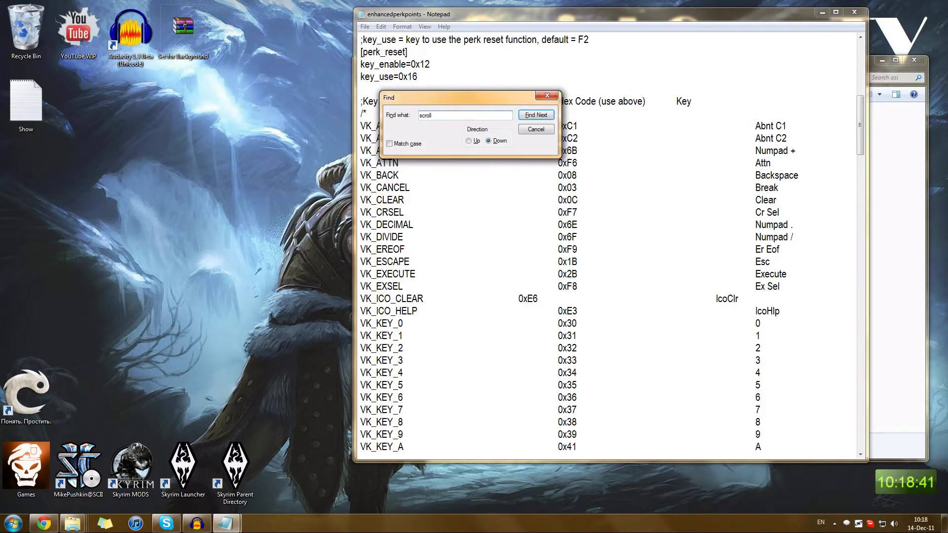
key("Return")
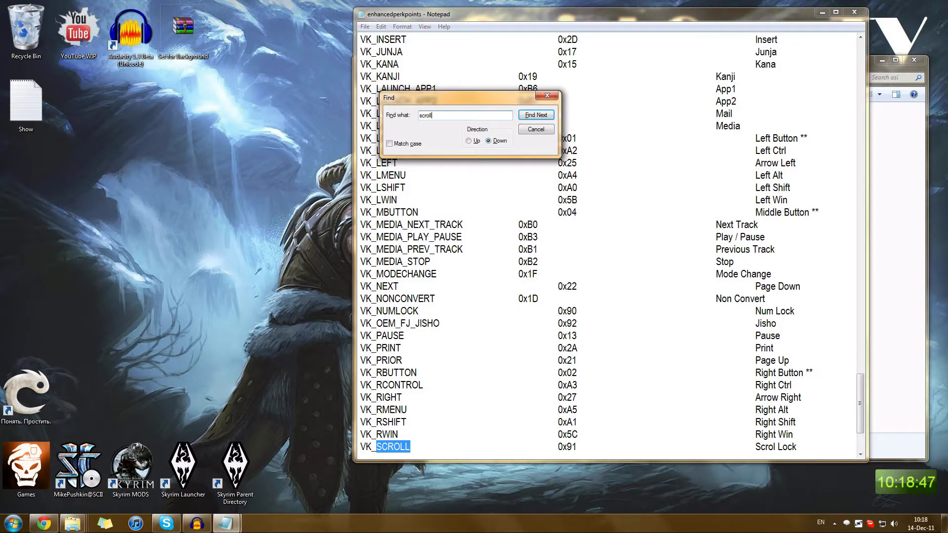
double_click(567, 447)
key("ctrl+c")
left_click(532, 131)
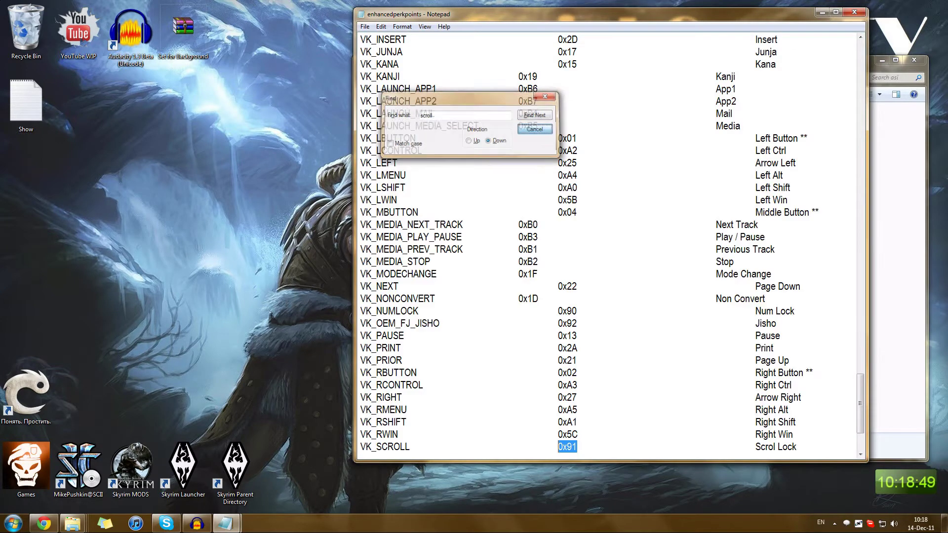
left_click_drag(861, 384, 859, 93)
left_click_drag(430, 274, 410, 274)
key("ctrl+v")
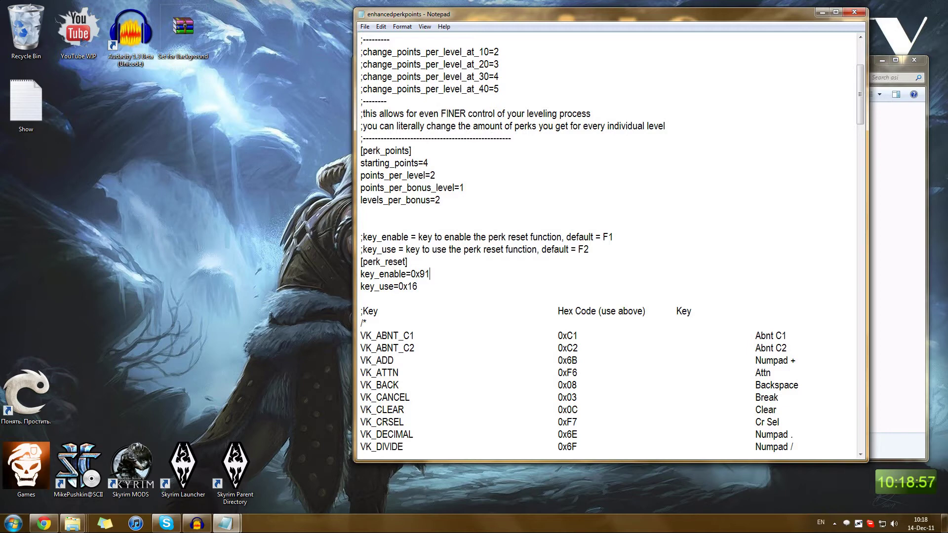
Examine the key_enable and key_use lines of the perk_reset section
double_click(405, 286)
left_click_drag(399, 286, 417, 286)
left_click(361, 298)
key("Up")
key("shift+Home")
key("End")
left_click_drag(361, 261, 417, 287)
Clear the values of key_enable and key_use, leaving both assignments empty
left_click(430, 274)
key("Down")
key("Left")
key("Right")
key("BackSpace")
key("BackSpace")
key("BackSpace")
key("BackSpace")
key("Down")
key("Right")
key("BackSpace")
key("BackSpace")
key("BackSpace")
key("BackSpace")
key("End")
key("shift+Left")
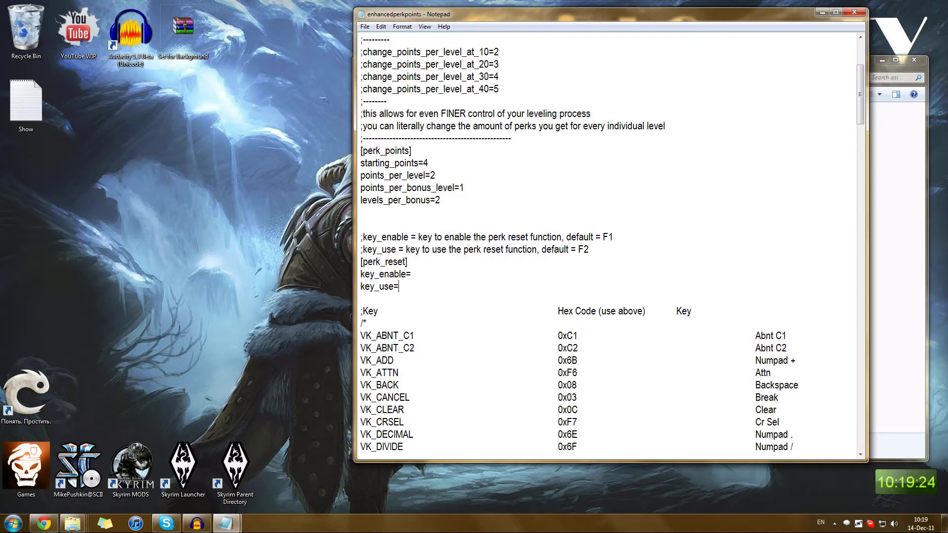
Review the four perk_points settings against the explanatory comments at the start of the file
scroll(612, 245, "up", 5)
scroll(612, 244, "down", 4)
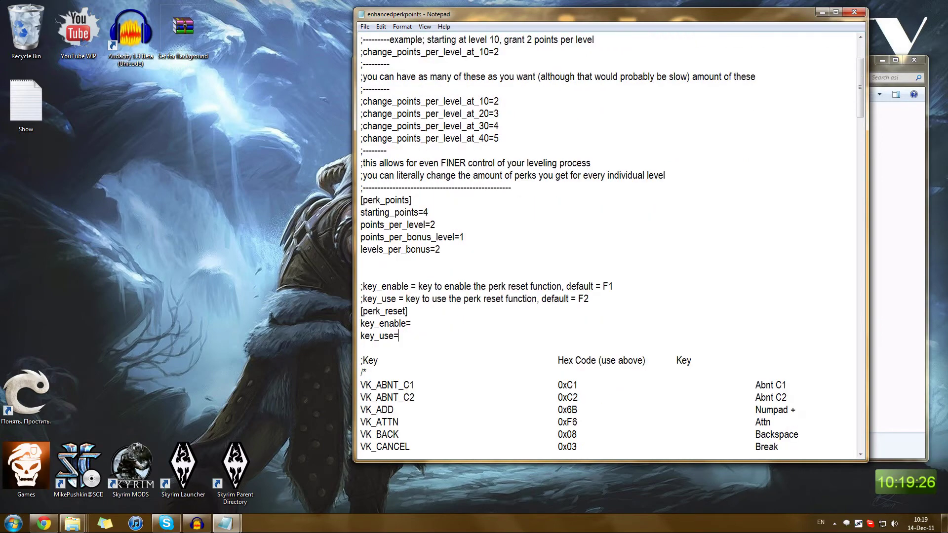
left_click_drag(360, 212, 440, 249)
left_click(441, 249)
scroll(612, 244, "up", 3)
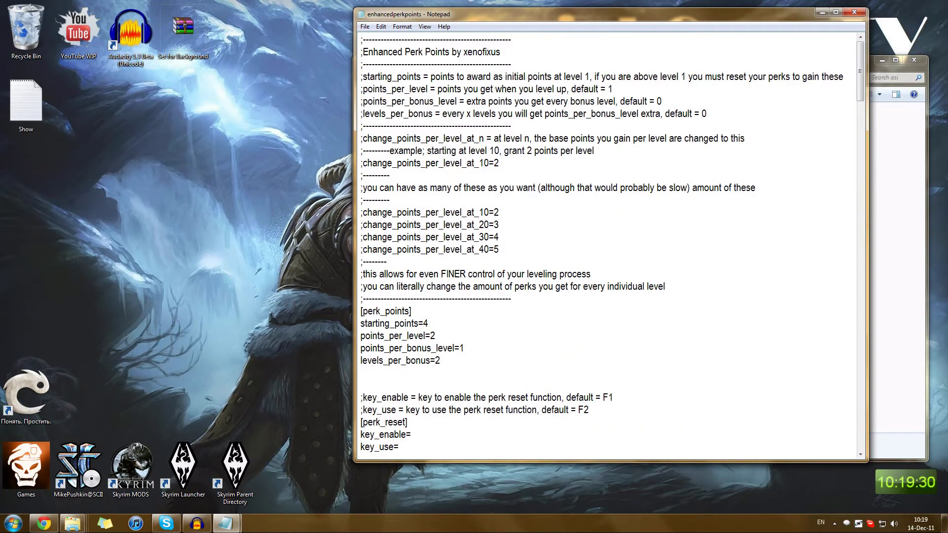
scroll(612, 244, "down", 1)
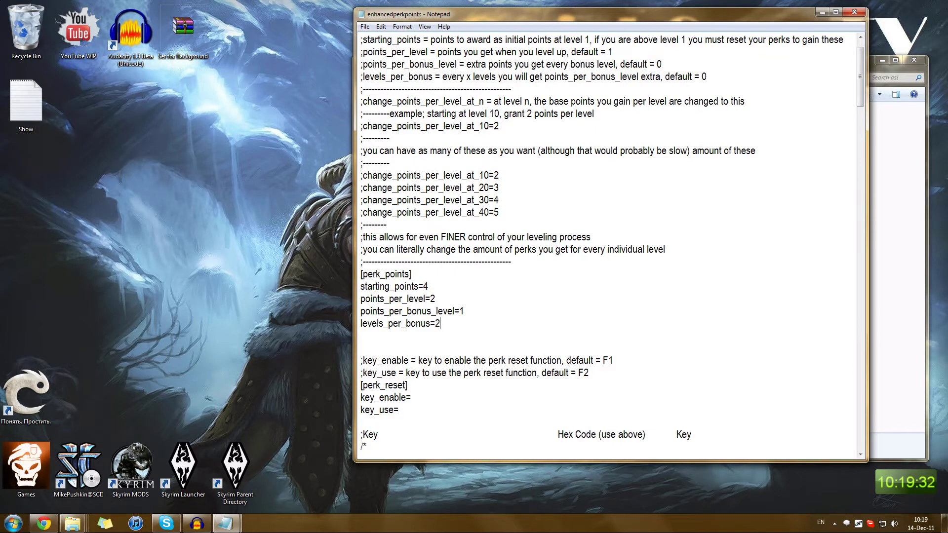
left_click_drag(440, 323, 423, 286)
left_click_drag(360, 286, 455, 311)
left_click(440, 323)
Set starting_points to 10, points_per_level to 1, points_per_bonus_level to 5 and levels_per_bonus to 10, and close the file without saving
left_click(428, 286)
type("10")
left_click(434, 299)
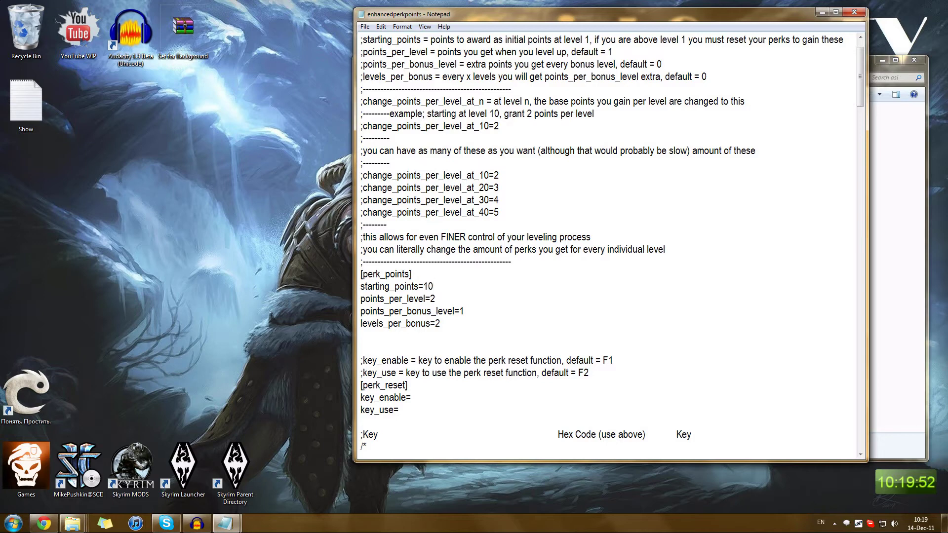
key("BackSpace")
type("1")
key("BackSpace")
type("5")
key("BackSpace")
left_click(854, 12)
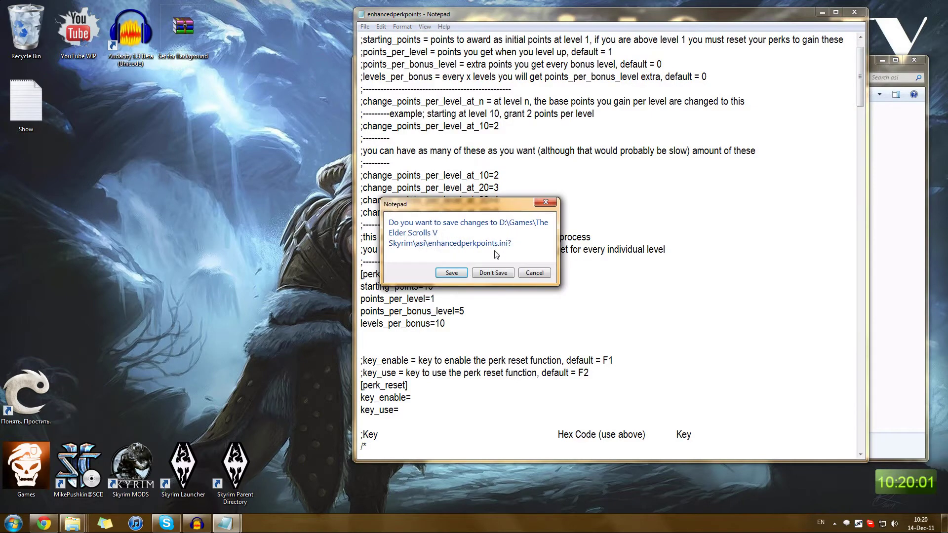
left_click(503, 274)
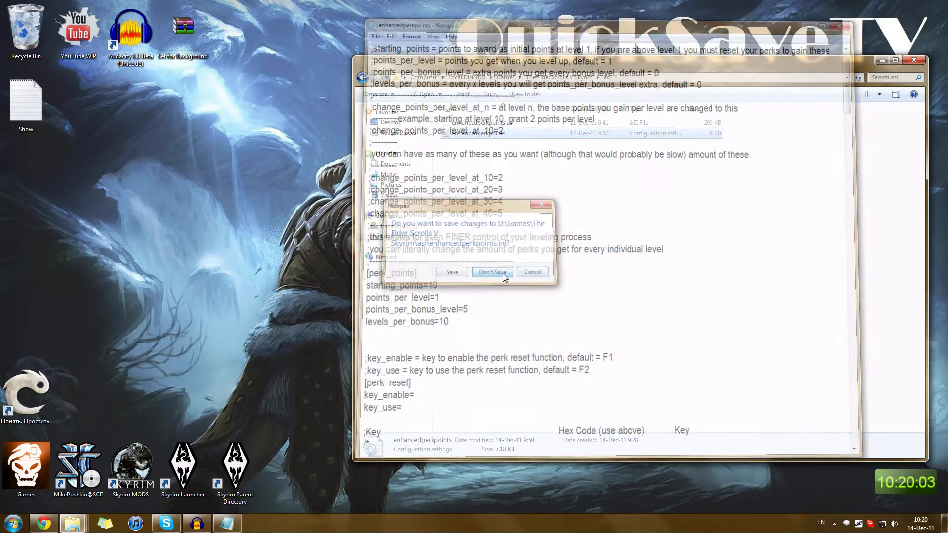
Reopen the enhancedperkpoints configuration file and review the settings in its perk_points section
left_click_drag(740, 301, 542, 85)
left_click_drag(695, 219, 538, 119)
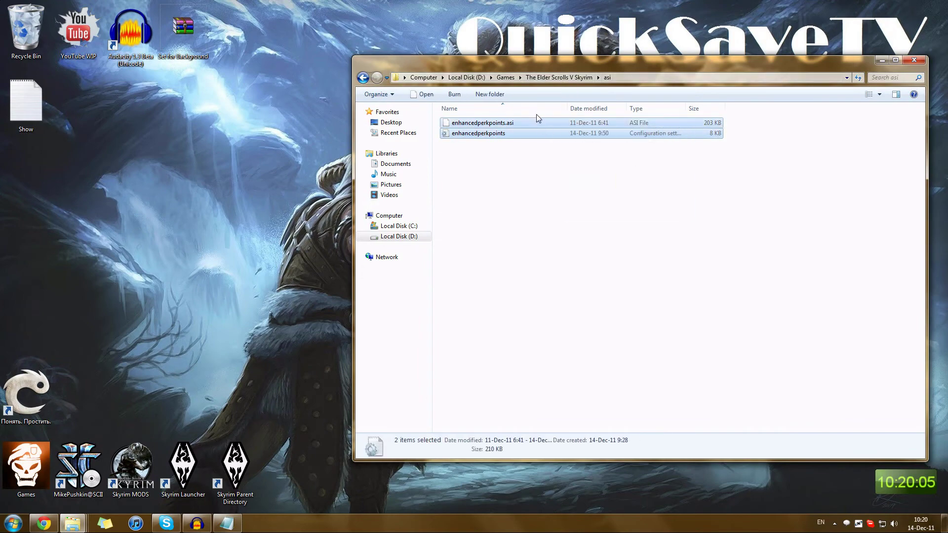
double_click(547, 138)
scroll(547, 197, "down", 1)
left_click(464, 311)
left_click_drag(439, 323, 360, 250)
left_click(464, 311)
left_click_drag(440, 324, 360, 262)
left_click(464, 311)
scroll(612, 245, "up", 1)
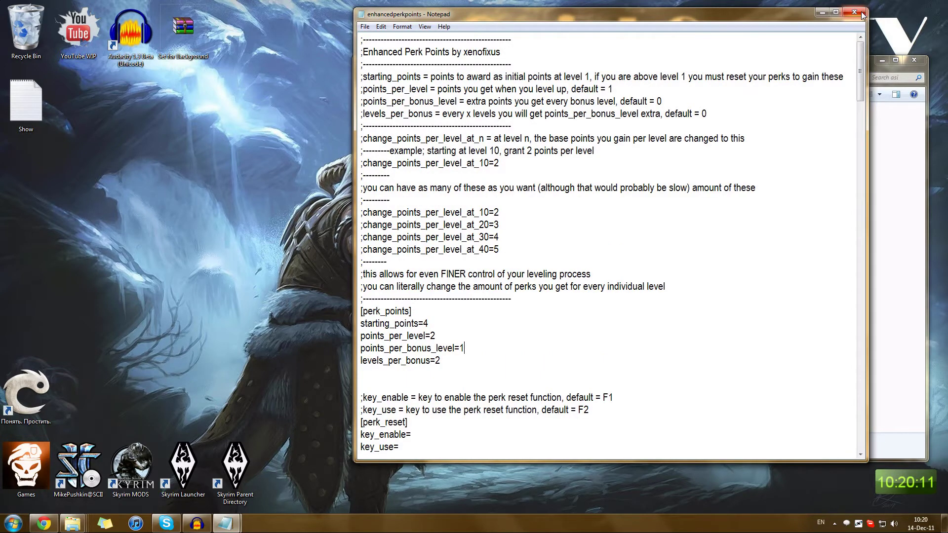
scroll(612, 244, "down", 2)
left_click_drag(411, 237, 426, 274)
left_click(440, 286)
Comment out the starting_points line in the perk_points section with a leading semicolon
left_click(360, 250)
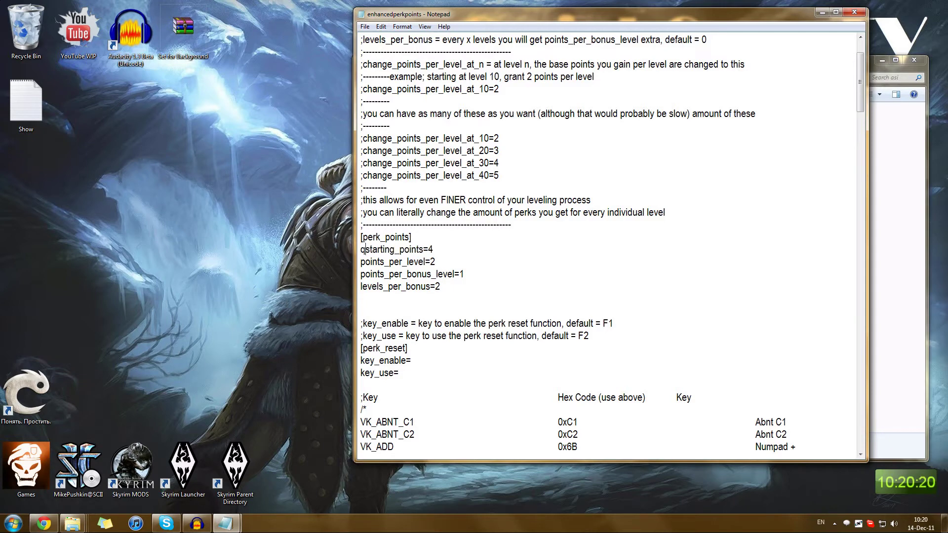
type("$")
key("BackSpace")
type(";")
key("BackSpace")
key("alt+shift")
type(";")
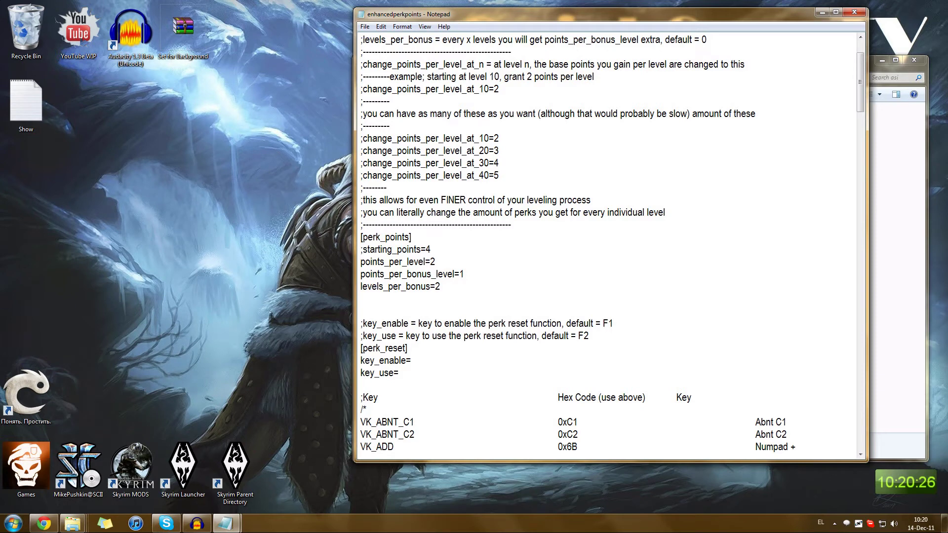
Try commenting out the setting lines in the perk_points section by putting a semicolon before each one
key("BackSpace")
key("Up")
type(";")
key("Down")
key("Left")
type(";")
key("Down")
key("Left")
type(";")
key("Down")
key("Left")
type(";")
Remove the leading semicolons from the perk_points lines so all four settings are active again
key("Up")
key("BackSpace")
key("Delete")
key("Up")
key("Up")
key("Delete")
key("Up")
key("Delete")
key("Down")
key("Down")
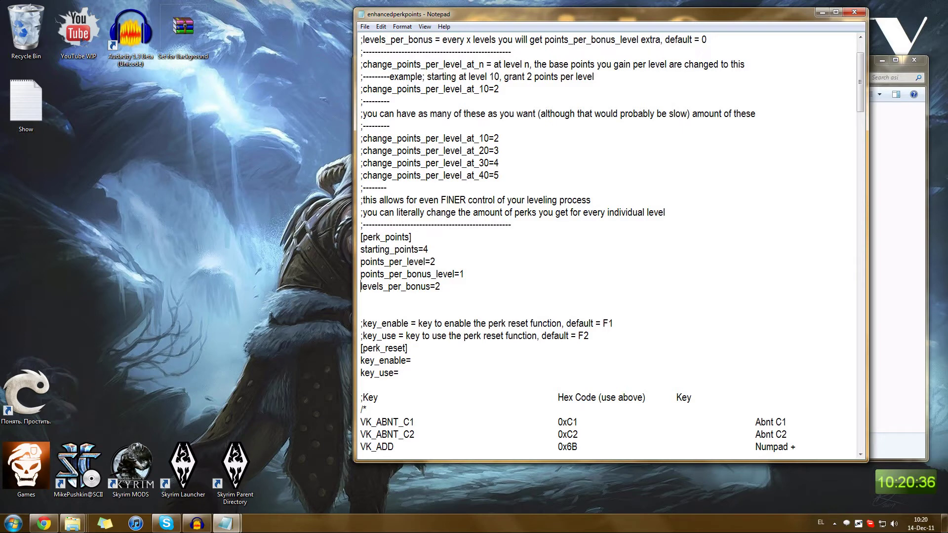
Review the four active perk_points settings and look through the key code list further down the file
left_click_drag(440, 287, 360, 249)
left_click(361, 299)
key("shift+Up")
key("shift+Home")
key("Right")
key("shift+Up")
key("shift+Home")
left_click_drag(440, 287, 360, 249)
left_click(361, 298)
scroll(607, 244, "down", 20)
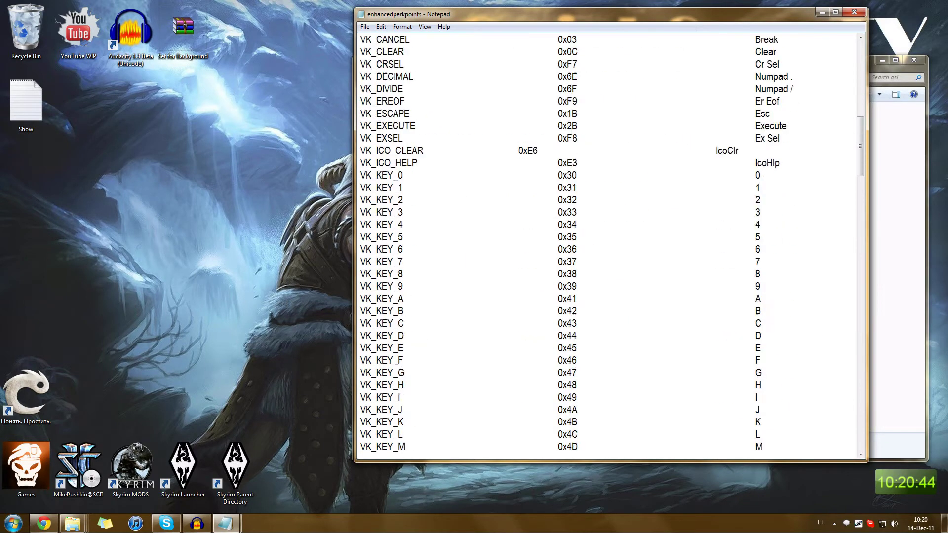
Close the enhancedperkpoints file without saving and minimise the asi folder window
left_click_drag(859, 196, 843, 62)
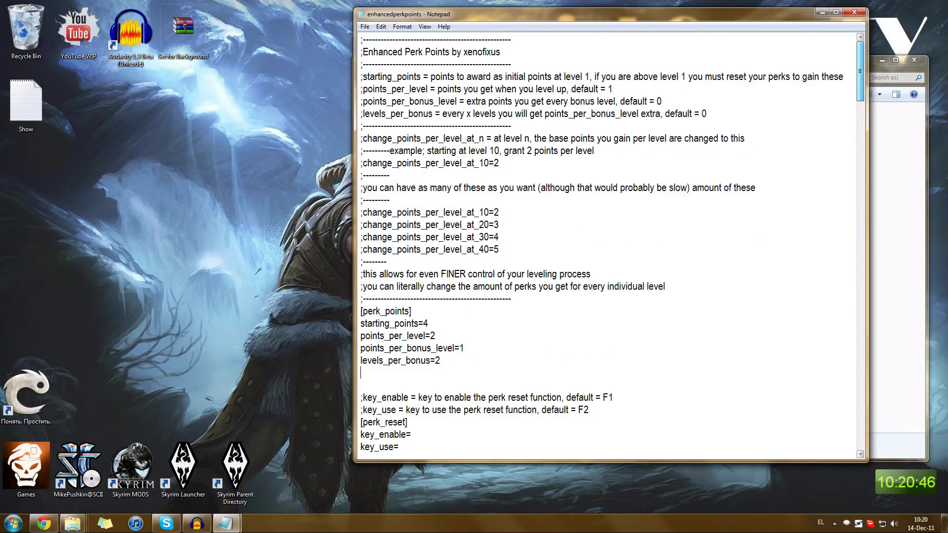
left_click_drag(464, 348, 435, 336)
left_click(854, 12)
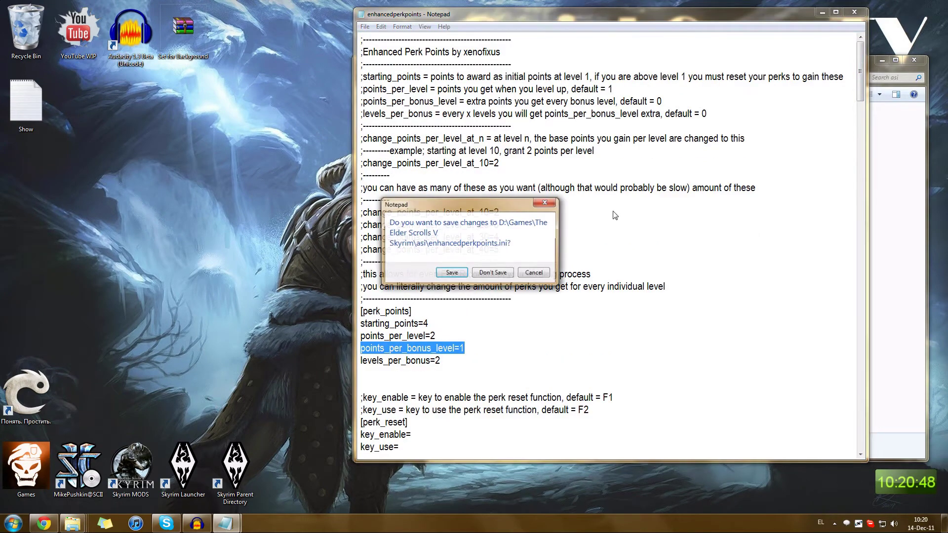
left_click(491, 273)
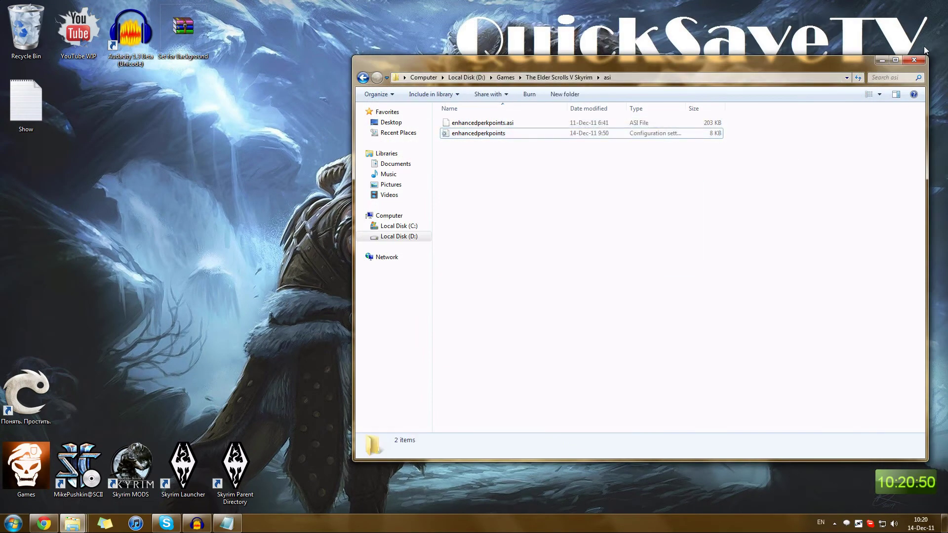
left_click(881, 60)
left_click_drag(496, 208, 289, 290)
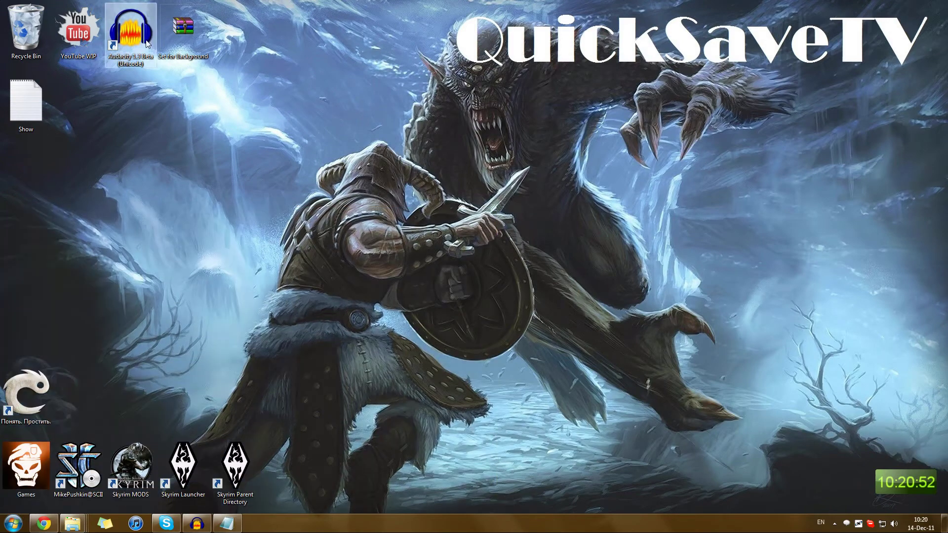
Bring up the Show note, highlight its second topic about setting up a database of mods, and minimise it
left_click(230, 524)
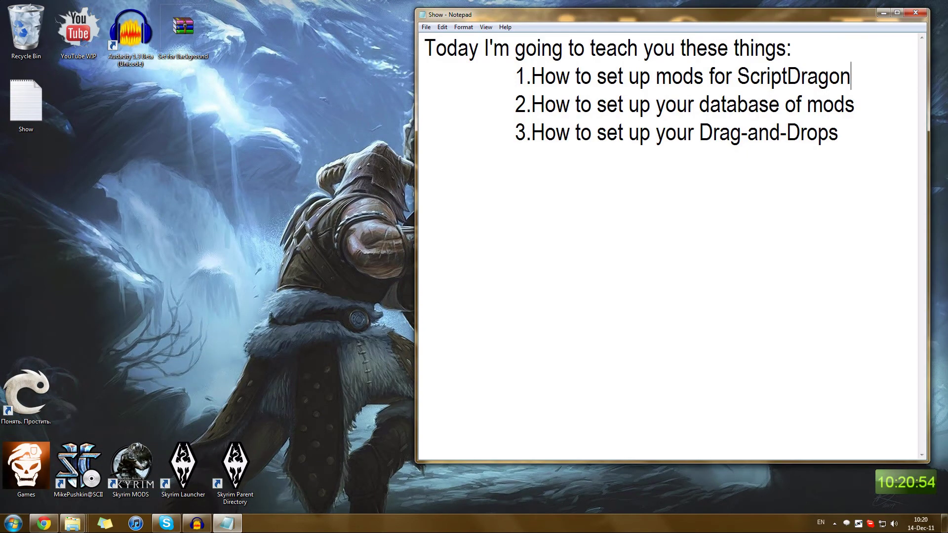
left_click_drag(855, 104, 425, 104)
left_click(795, 104)
left_click(883, 14)
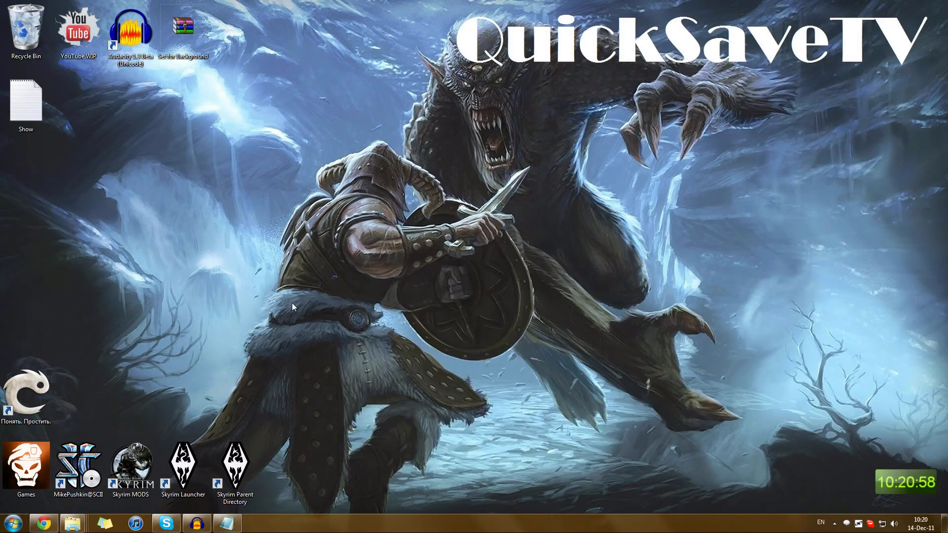
Bring the The Elder Scrolls V Skyrim MODS folder window forward and survey its category folders
mouse_move(72, 523)
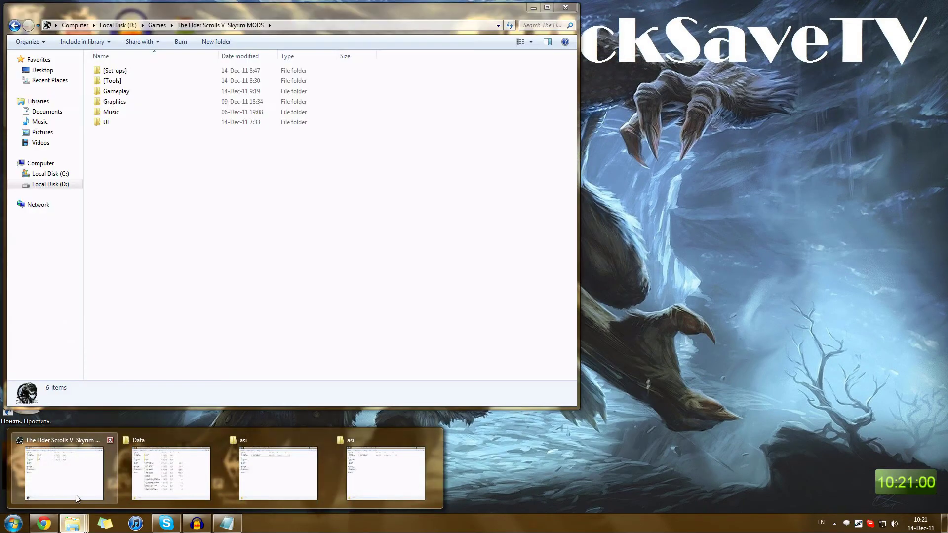
left_click(75, 495)
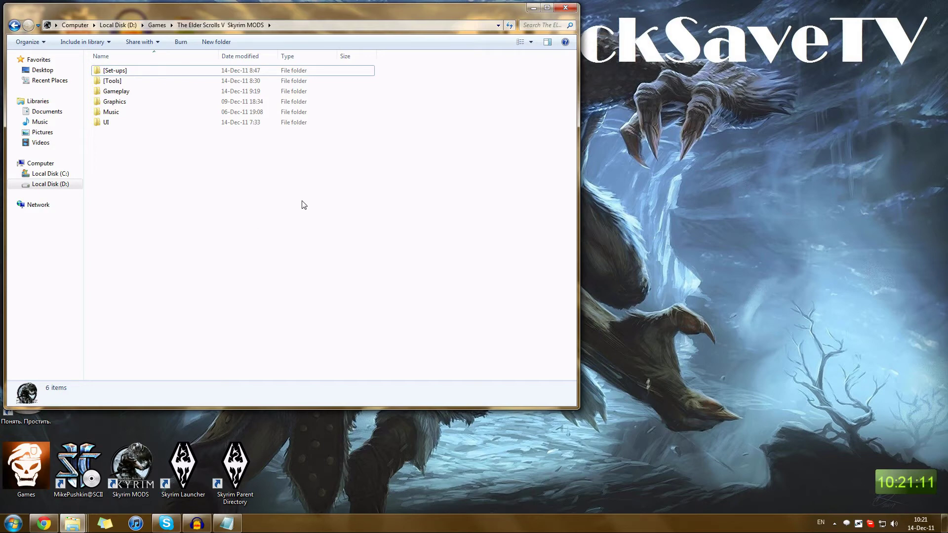
left_click_drag(303, 204, 211, 79)
left_click(233, 141)
left_click_drag(235, 144, 181, 74)
left_click_drag(260, 175, 174, 63)
left_click(220, 174)
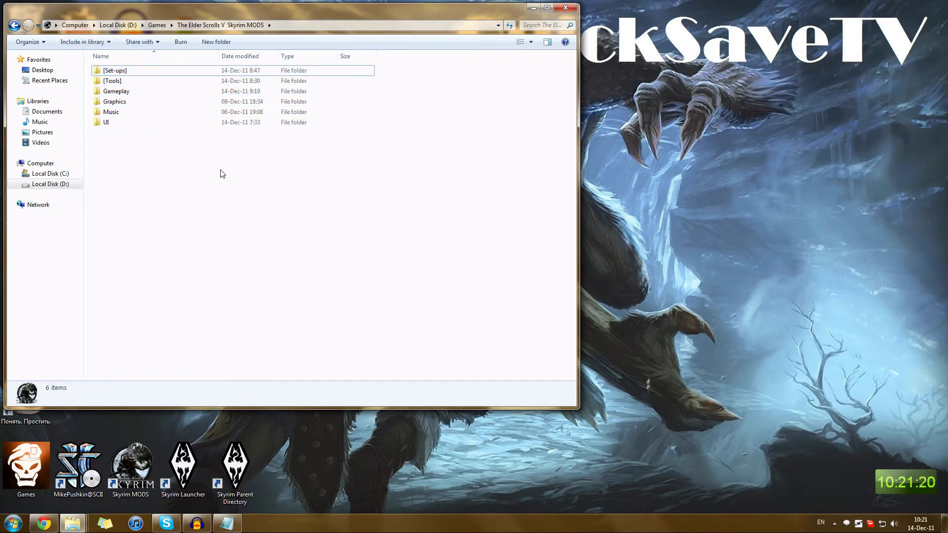
Look inside the [Set-ups], [Tools] and Gameplay folders, and go through the remaining categories in the mods folder
double_click(146, 75)
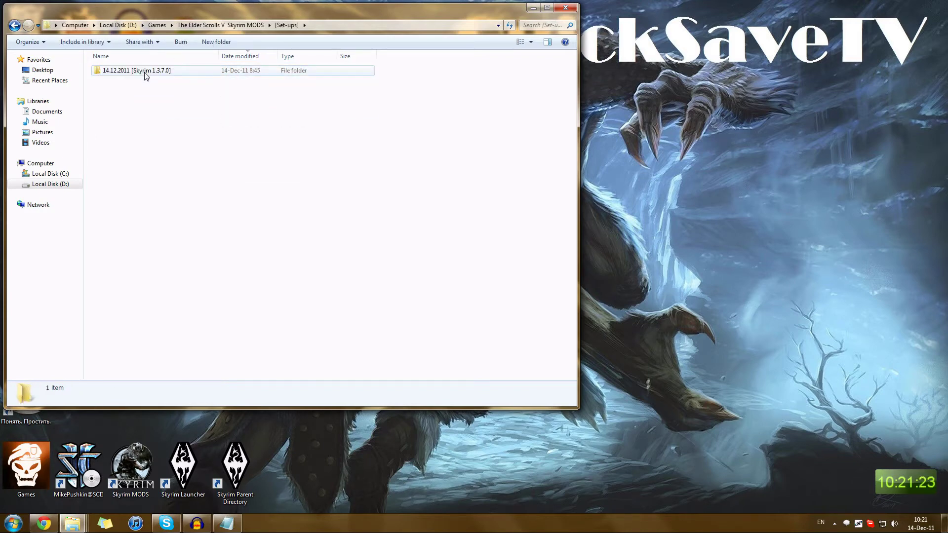
key("BackSpace")
double_click(136, 81)
key("BackSpace")
double_click(127, 92)
key("BackSpace")
key("Down")
key("Down")
key("Down")
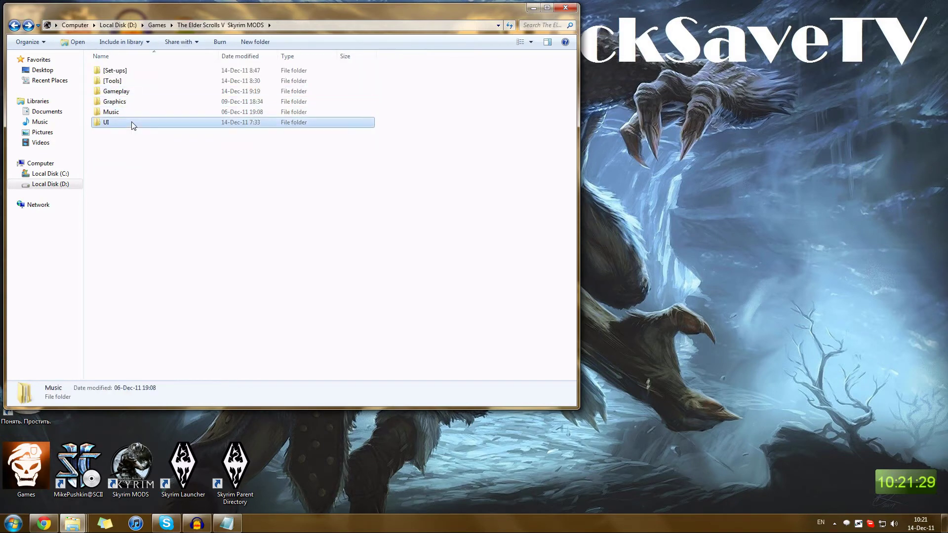
Point out the mod category folders, look inside Gameplay and Graphics, and select the Music folder
left_click_drag(169, 165, 137, 95)
left_click(156, 142)
left_click_drag(181, 160, 143, 89)
left_click(136, 104)
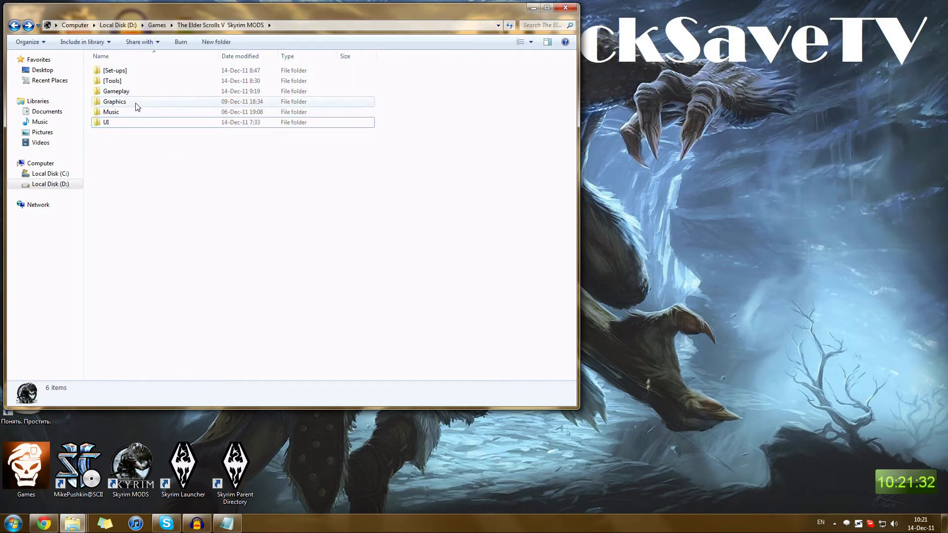
double_click(130, 92)
key("BackSpace")
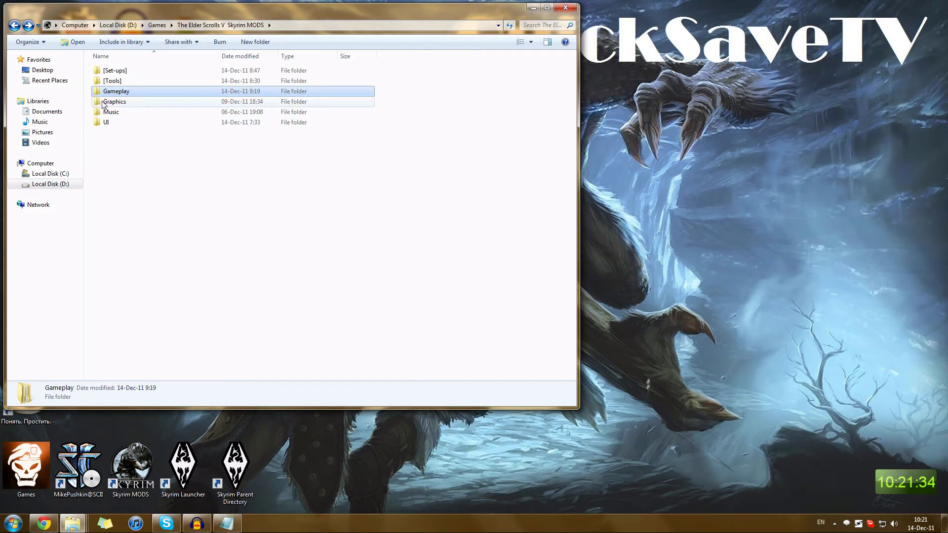
double_click(101, 102)
key("BackSpace")
left_click(124, 113)
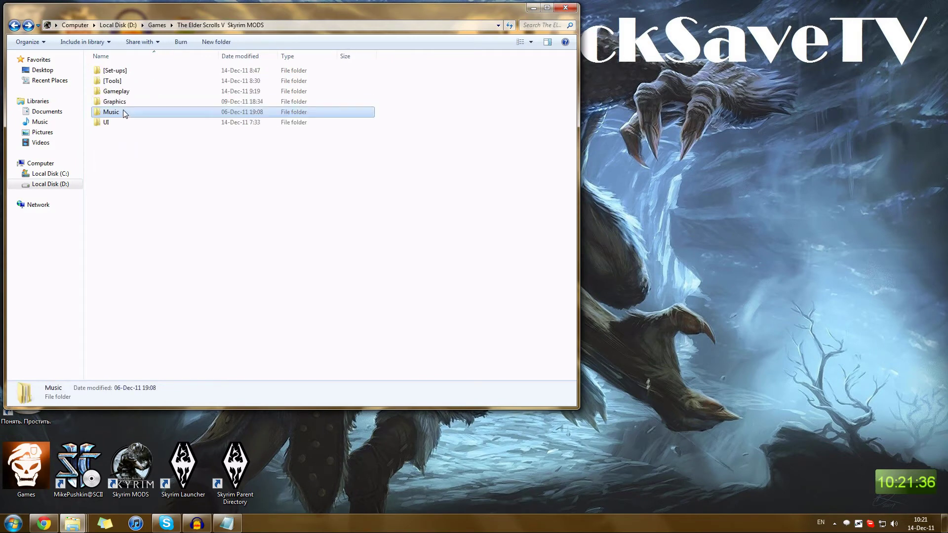
Open the Graphics folder and go through its subcategory folders one by one
double_click(122, 103)
left_click_drag(152, 151, 108, 54)
left_click(181, 179)
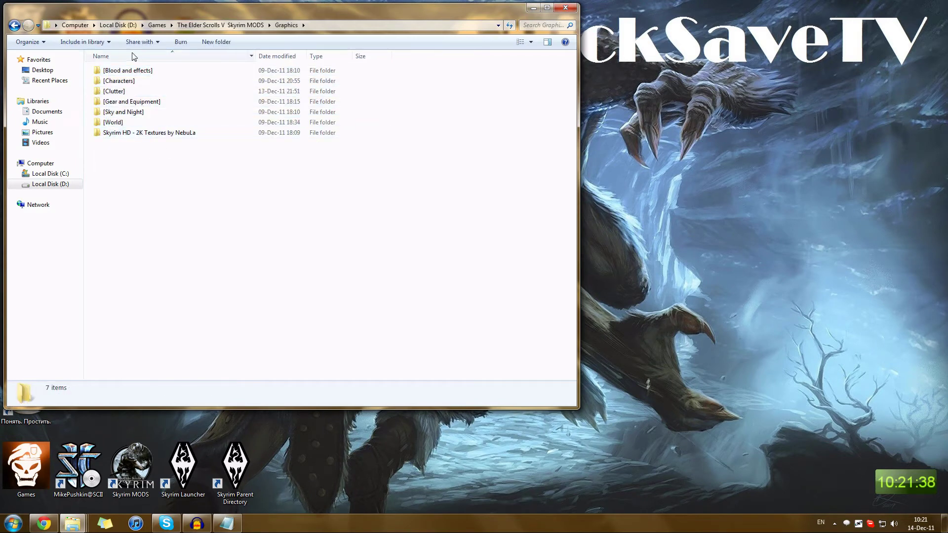
left_click(144, 73)
left_click(146, 79)
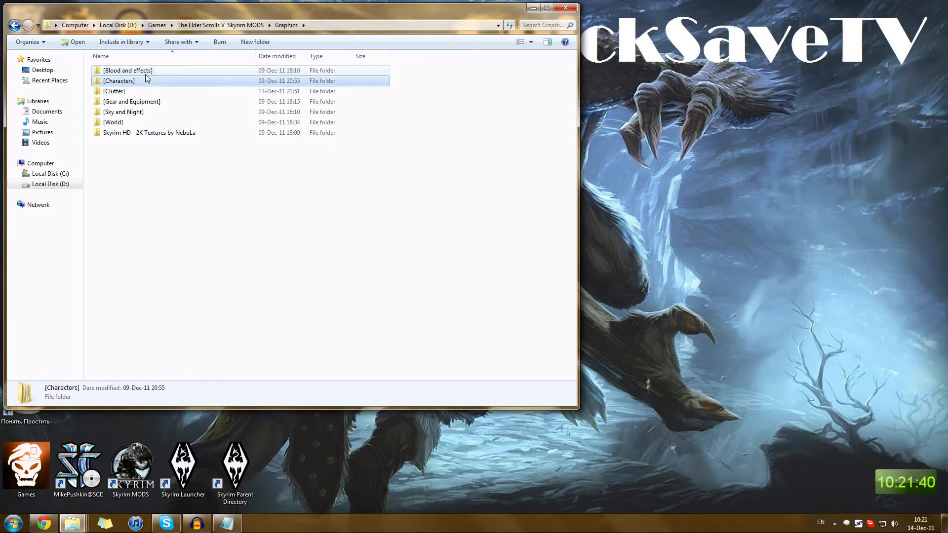
key("Down")
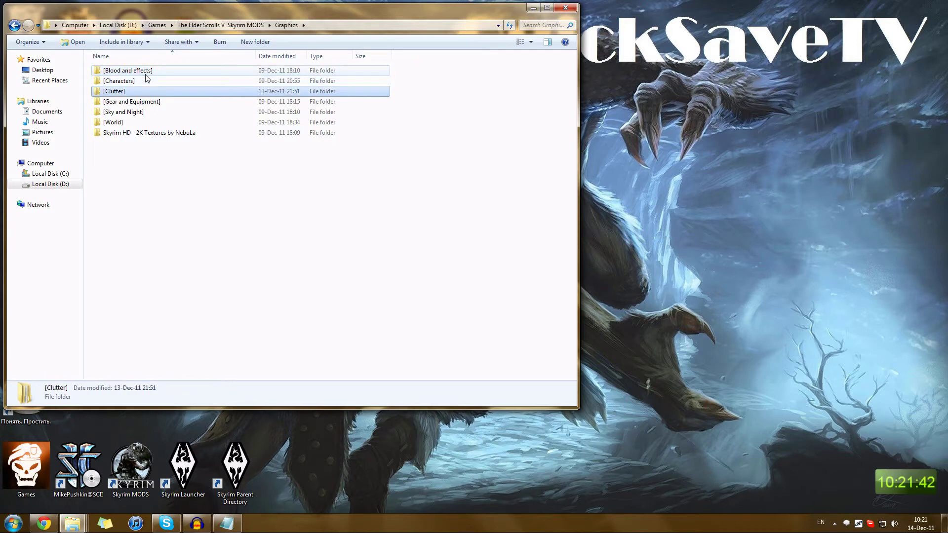
key("Down")
key("Down")
key("Down")
key("Down")
key("Up")
key("Up")
key("Up")
key("Up")
key("Up")
key("Up")
Look inside the [Blood and effects], [Clutter] and [Gear and Equipment] subfolders of Graphics
key("Return")
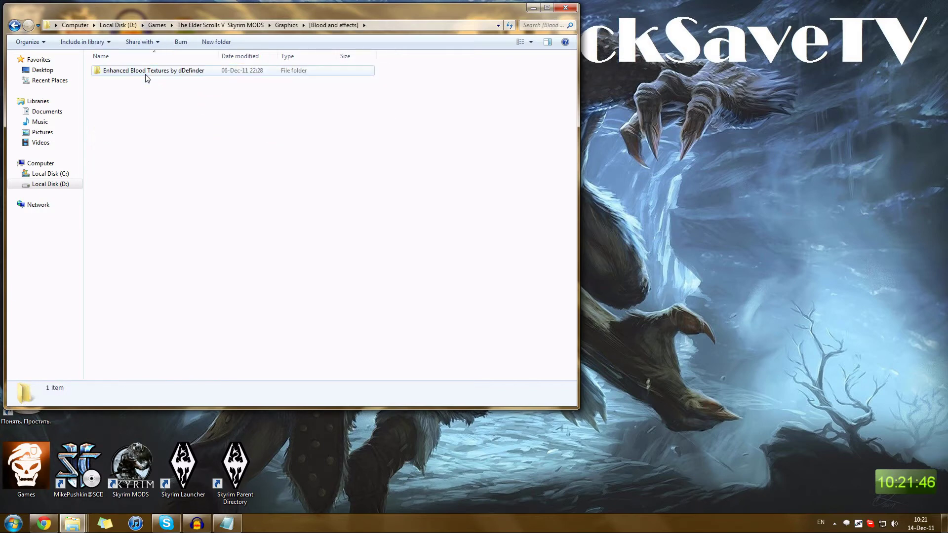
key("BackSpace")
key("Down")
key("Down")
key("Return")
key("BackSpace")
key("Down")
key("Return")
key("BackSpace")
Go back and forth through the Graphics subfolders, from [Blood and effects] to [World]
key("Down")
key("Down")
key("Up")
key("Up")
key("Up")
key("Up")
key("Up")
key("Up")
key("Down")
key("Down")
key("Down")
key("Down")
key("Down")
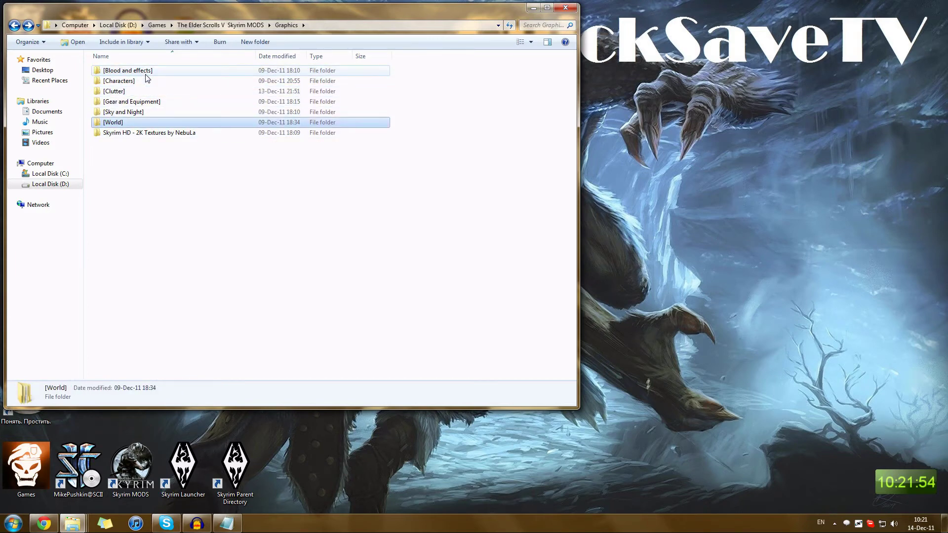
Return to the main mods folder, reopen Graphics and look at the mods stored in [Characters]
key("BackSpace")
left_click(291, 220)
double_click(192, 102)
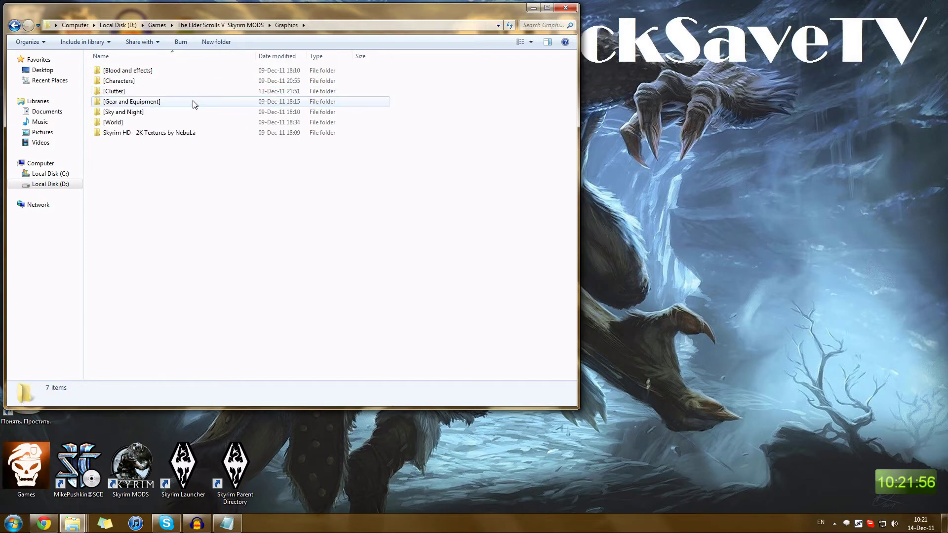
double_click(166, 81)
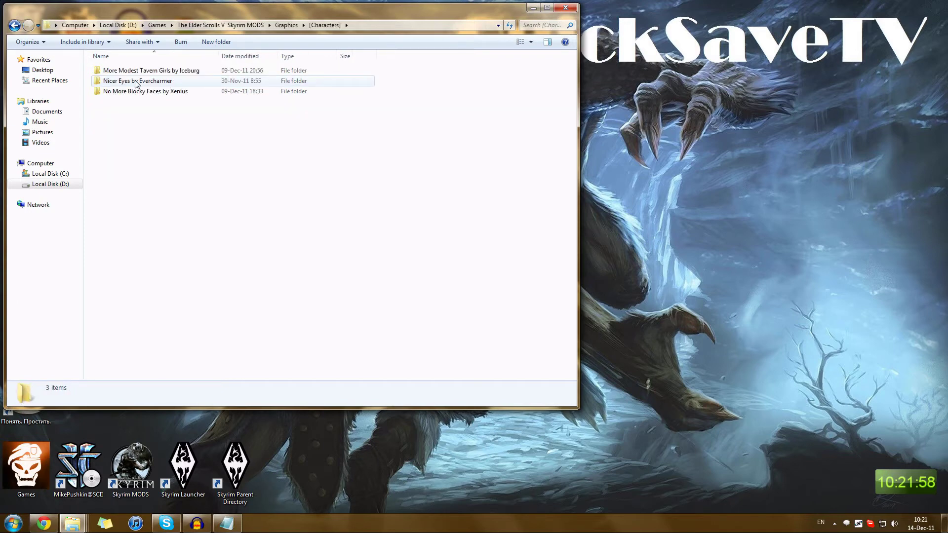
key("BackSpace")
Reopen the Graphics folder from the main mods folder and look at the mods stored in [Clutter]
key("BackSpace")
left_click(239, 182)
double_click(127, 102)
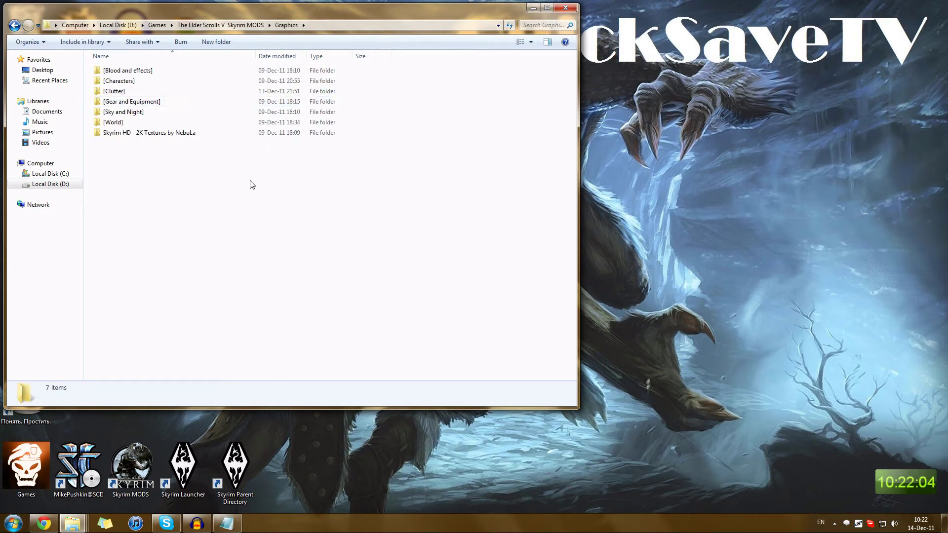
double_click(132, 90)
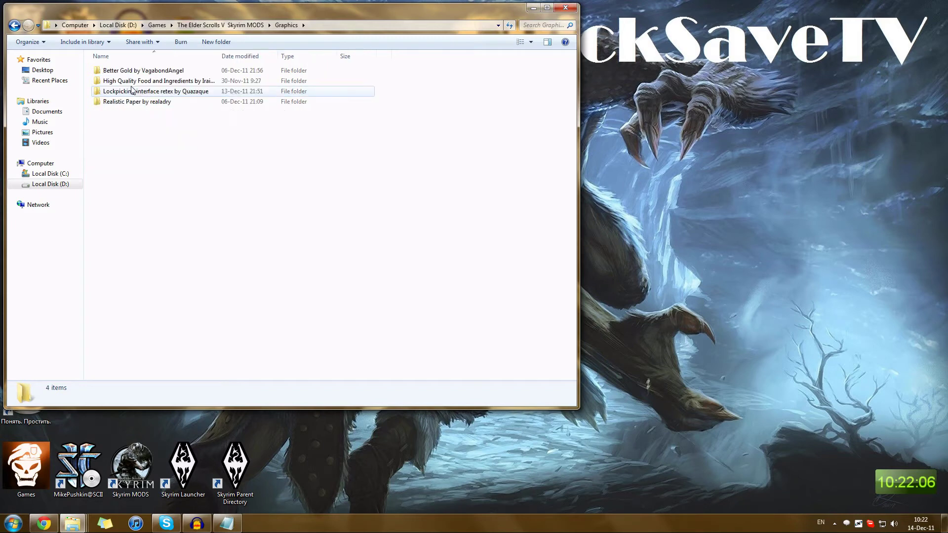
left_click(146, 93)
key("BackSpace")
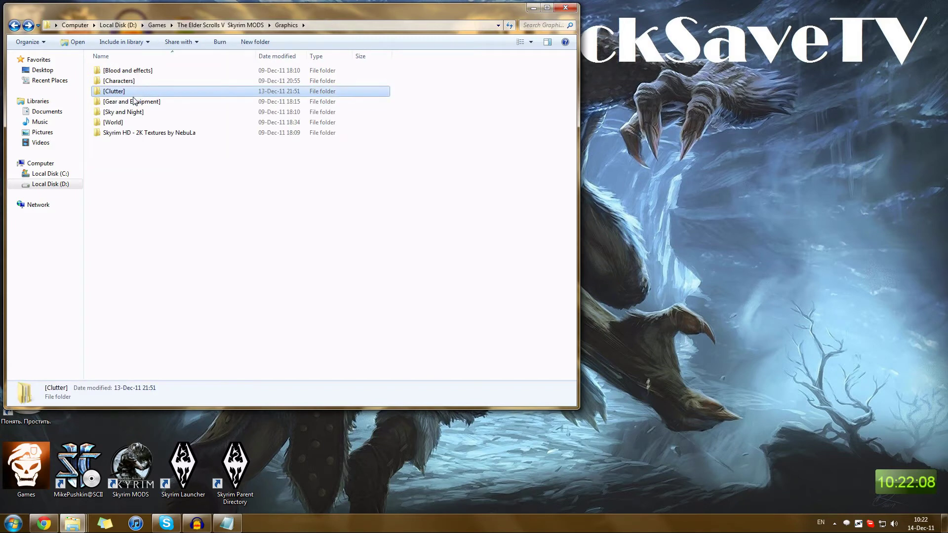
Check the [Blood and effects] subfolder again and return to the main The Elder Scrolls V Skyrim MODS folder
left_click(229, 180)
double_click(143, 72)
left_click(143, 72)
key("BackSpace")
key("BackSpace")
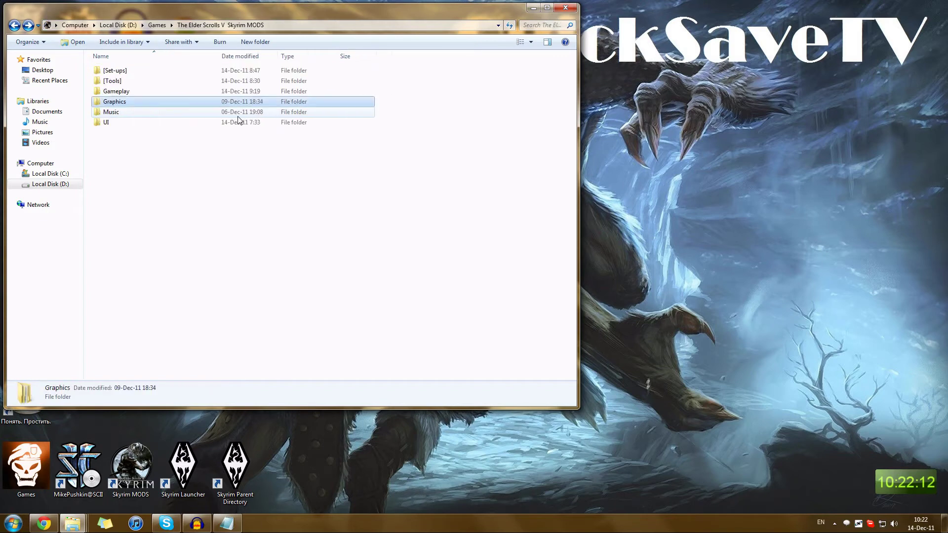
left_click(256, 178)
key("alt+Right")
key("BackSpace")
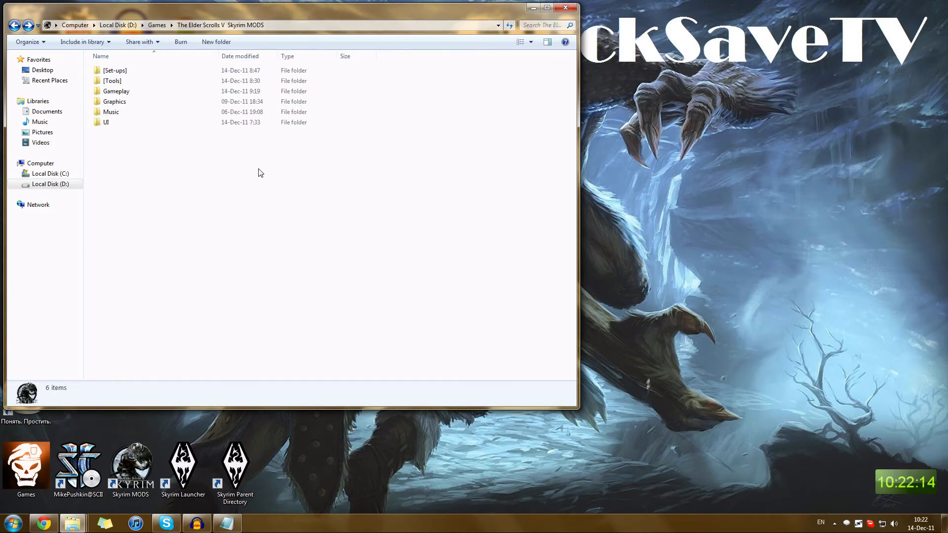
Look at the mods in the Gameplay folder and the tool in [Tools], and select the Graphics folder
double_click(184, 93)
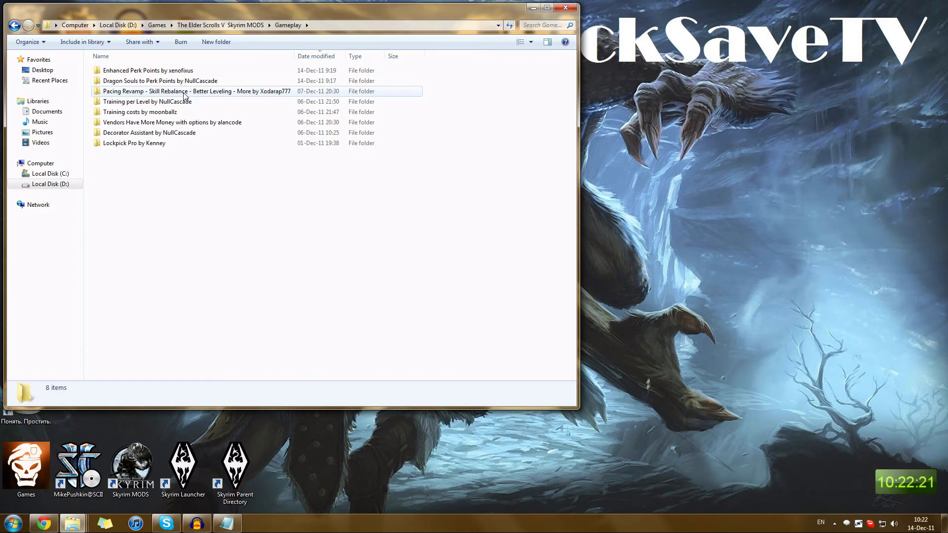
key("BackSpace")
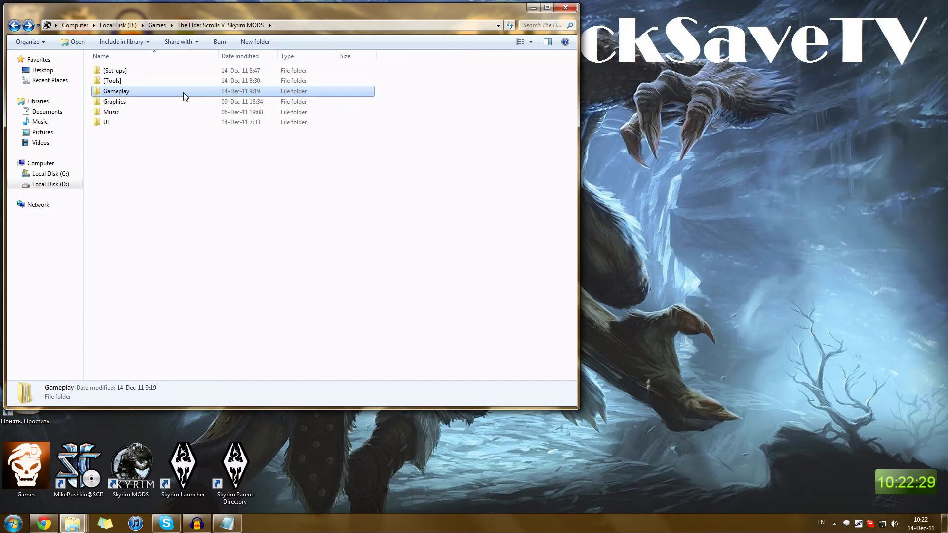
double_click(196, 79)
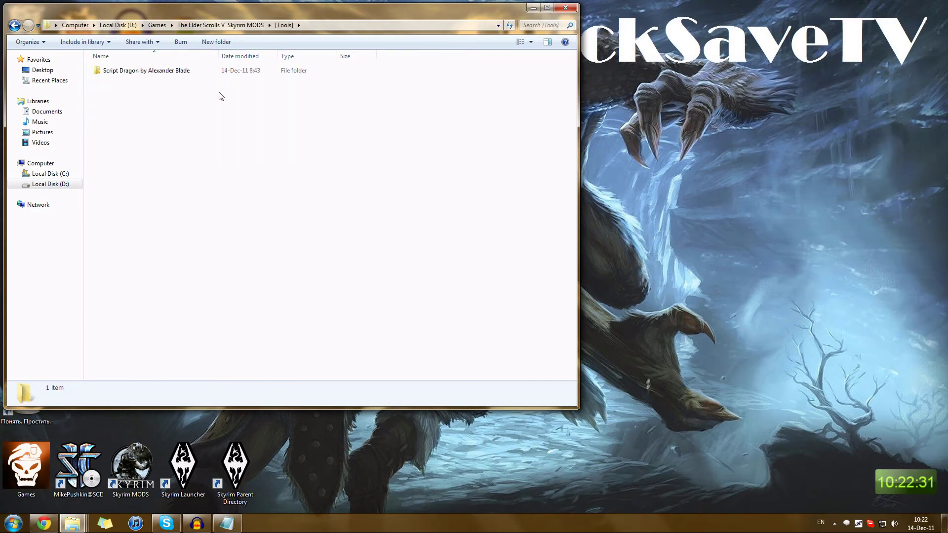
key("BackSpace")
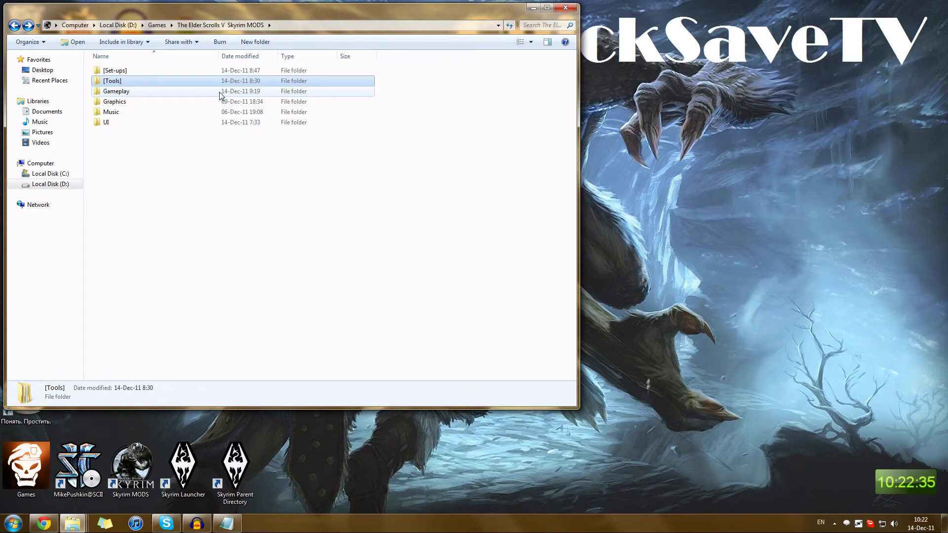
key("Up")
key("Down")
key("Down")
key("Down")
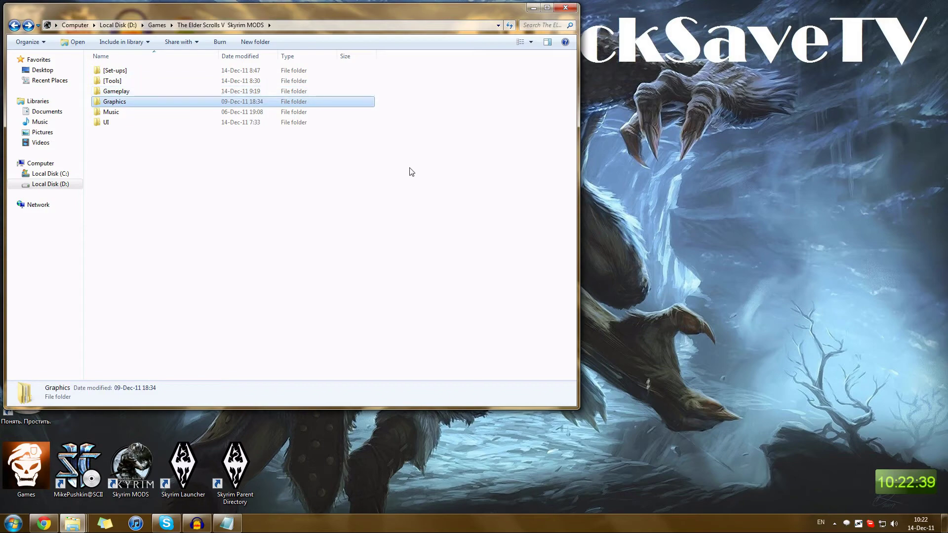
Minimise the mods folder window, bring up the Show note and highlight its third topic about Drag-and-Drops
left_click(533, 7)
left_click(312, 327)
left_click(227, 523)
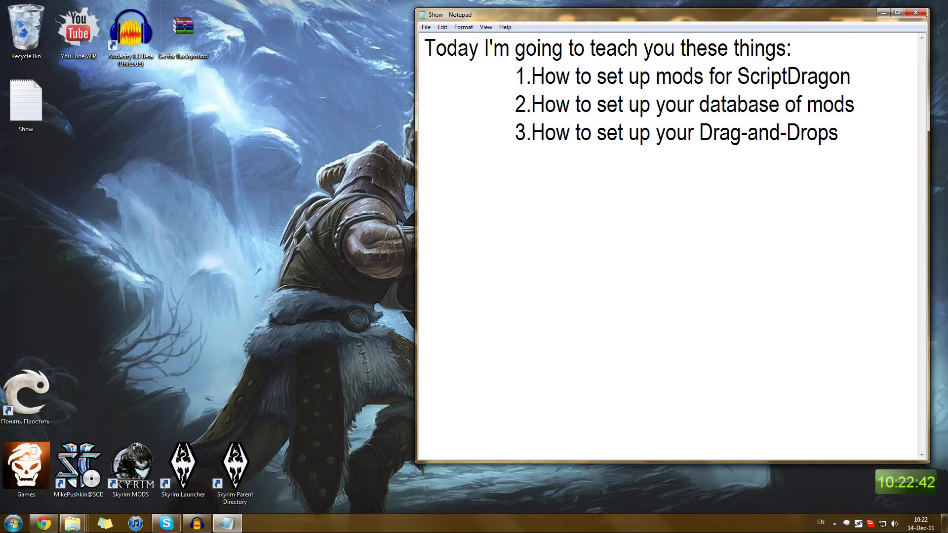
left_click_drag(838, 132, 514, 133)
left_click(592, 132)
mouse_move(838, 132)
left_mouse_down()
mouse_move(515, 132)
mouse_move(434, 104)
mouse_move(424, 48)
mouse_move(838, 132)
mouse_move(434, 104)
mouse_move(434, 132)
mouse_move(839, 132)
mouse_move(429, 133)
mouse_move(838, 132)
left_mouse_up()
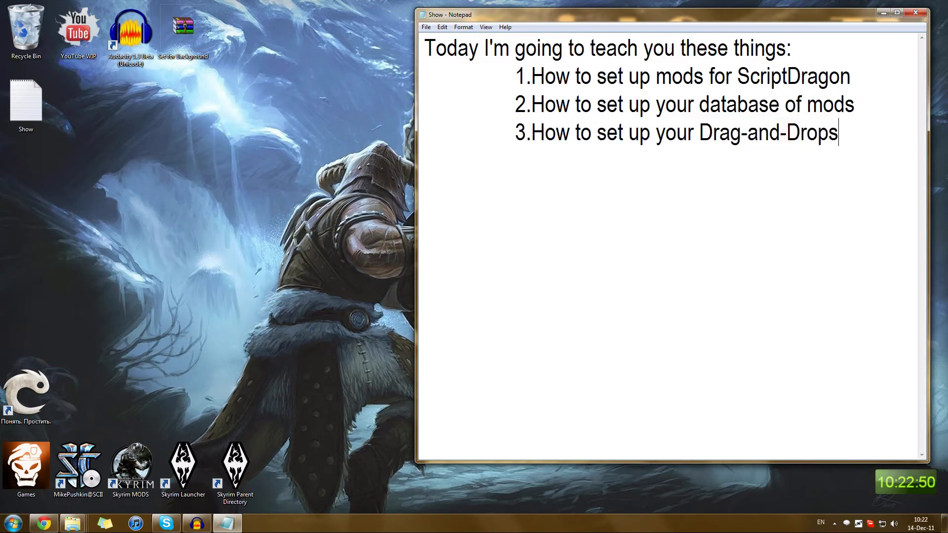
Minimise the Show note, bring up the game's Data folder window and minimise it too
left_click(899, 4)
left_click(882, 13)
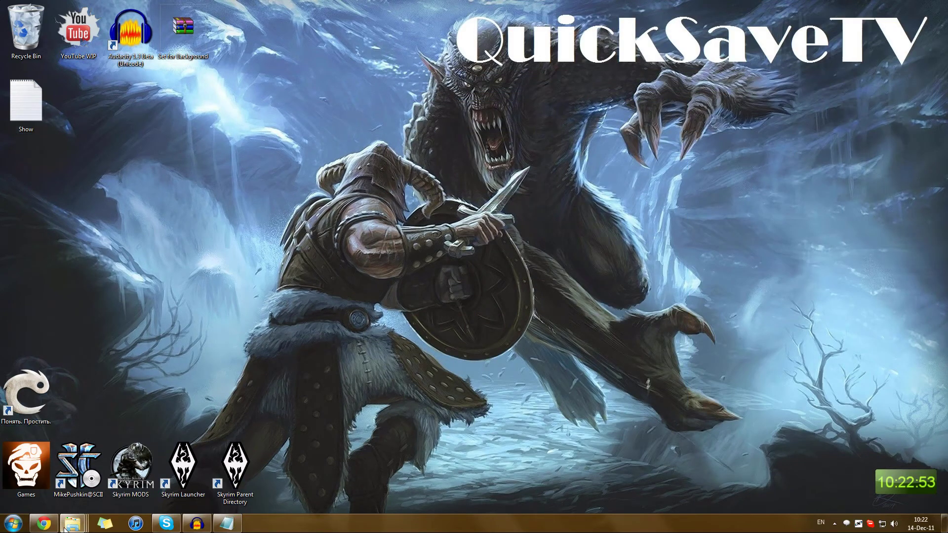
mouse_move(74, 522)
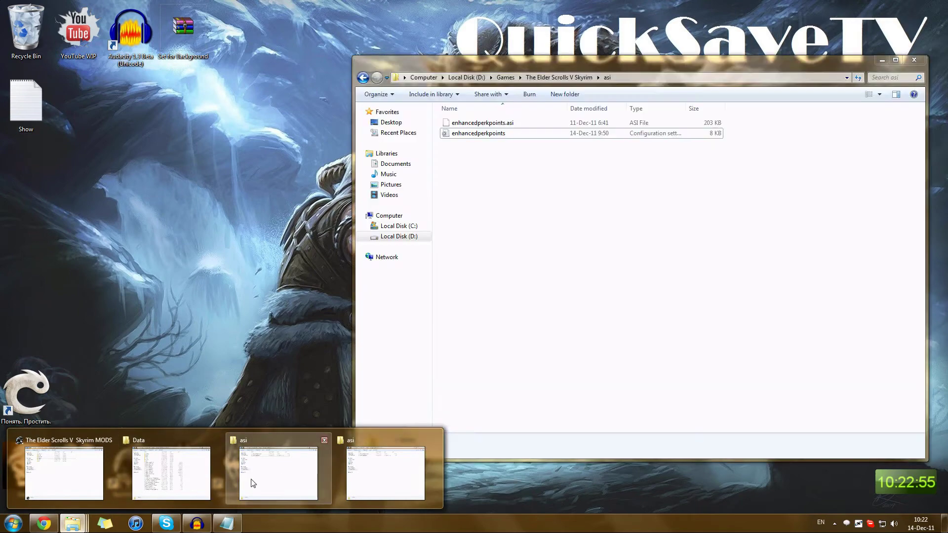
left_click(193, 461)
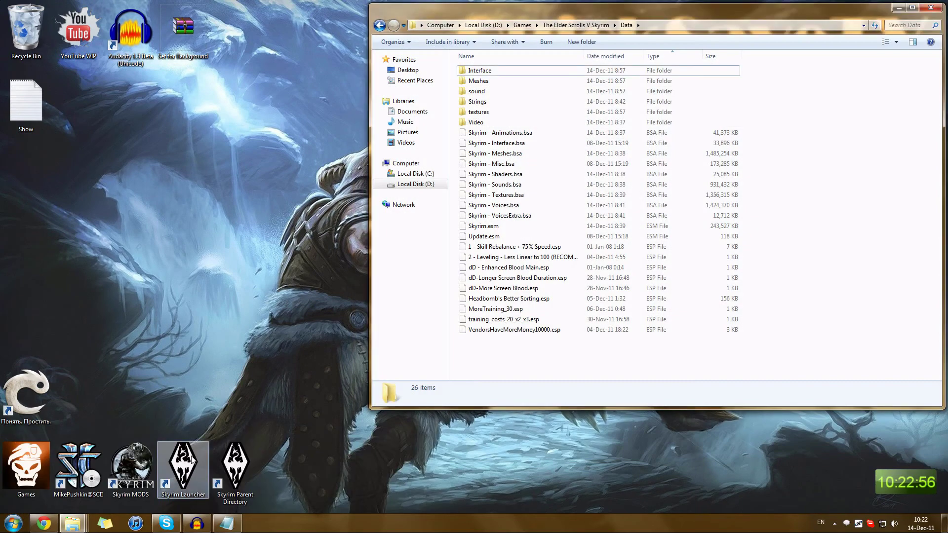
left_click(898, 8)
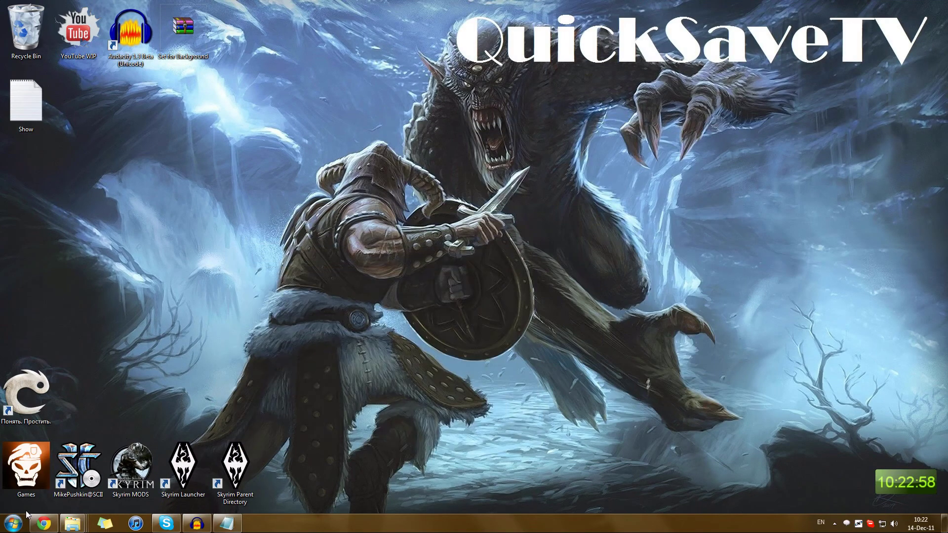
Open the Skyrim MODS folder, go into [Set-ups] and highlight the 14.12.2011 [Skyrim 1.3.7.0] folder
double_click(118, 474)
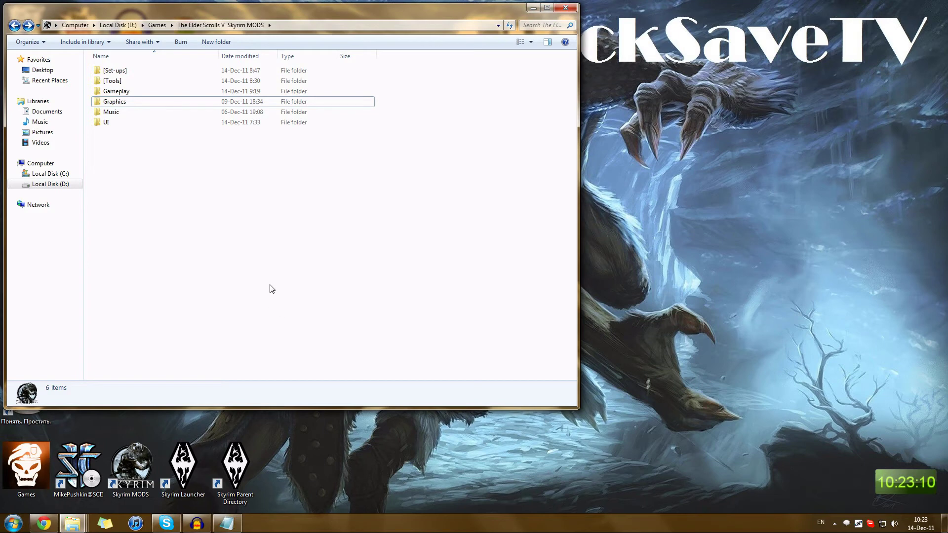
double_click(123, 70)
left_click_drag(117, 74, 116, 77)
left_click_drag(202, 138, 110, 86)
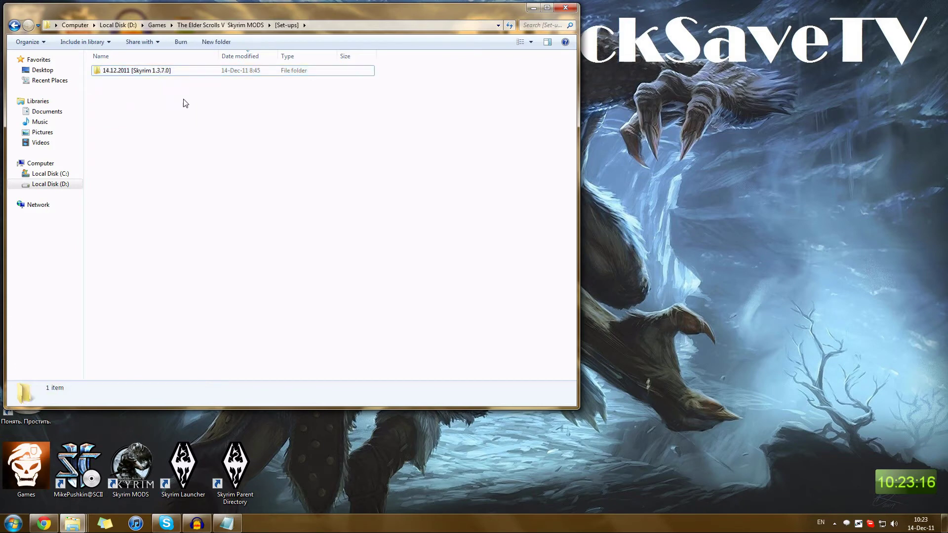
left_click_drag(179, 93, 106, 78)
left_click_drag(202, 97, 70, 55)
left_click(327, 166)
key("Down")
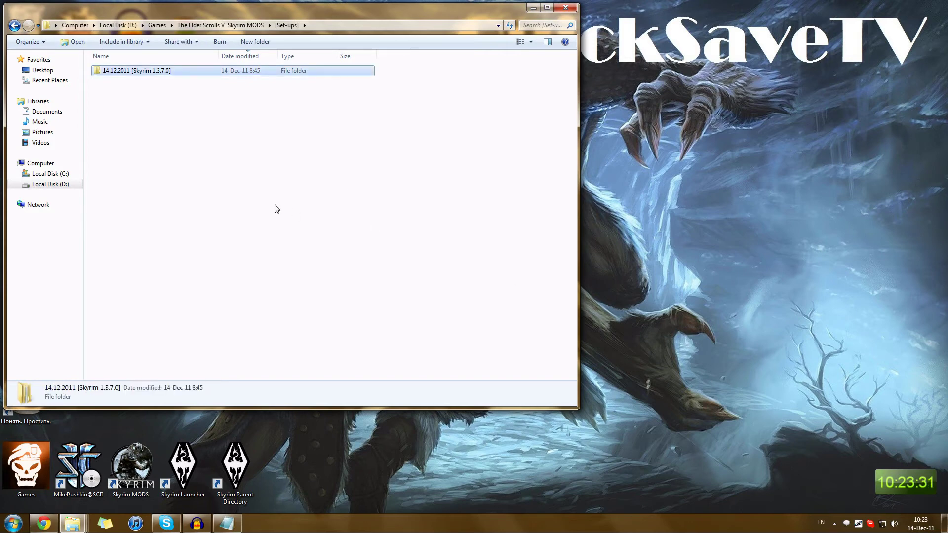
Open the 14.12.2011 [Skyrim 1.3.7.0] set-up folder and highlight its asi and Data subfolders
key("Return")
left_click_drag(275, 205, 155, 69)
left_click(186, 146)
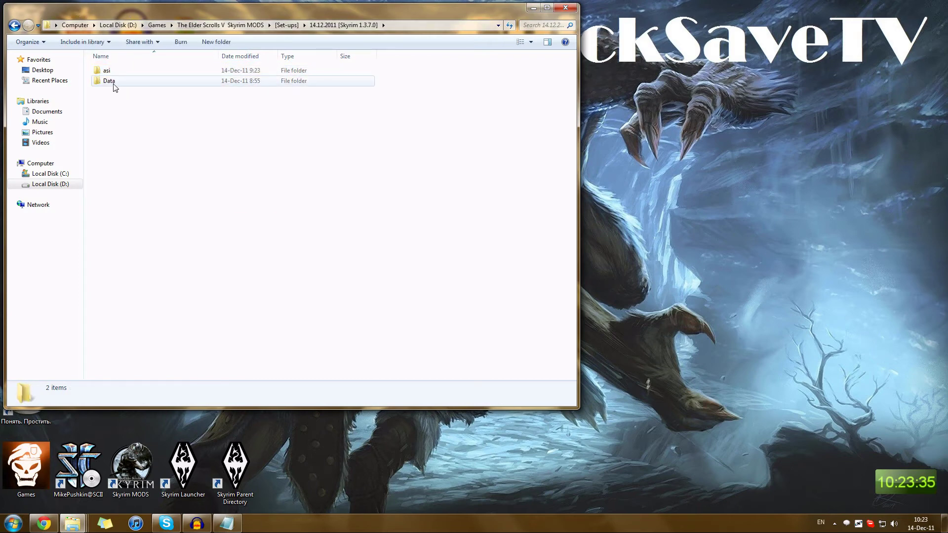
Look at the contents of the set-up's asi folder, and select all items in its Data folder
double_click(112, 75)
left_click_drag(189, 145, 115, 64)
left_click(186, 153)
key("BackSpace")
double_click(122, 82)
left_click_drag(258, 277, 130, 67)
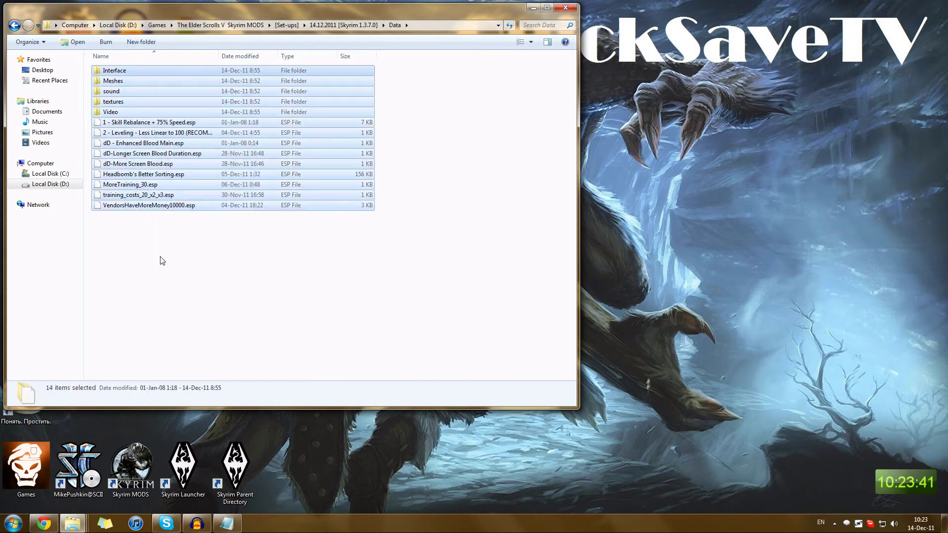